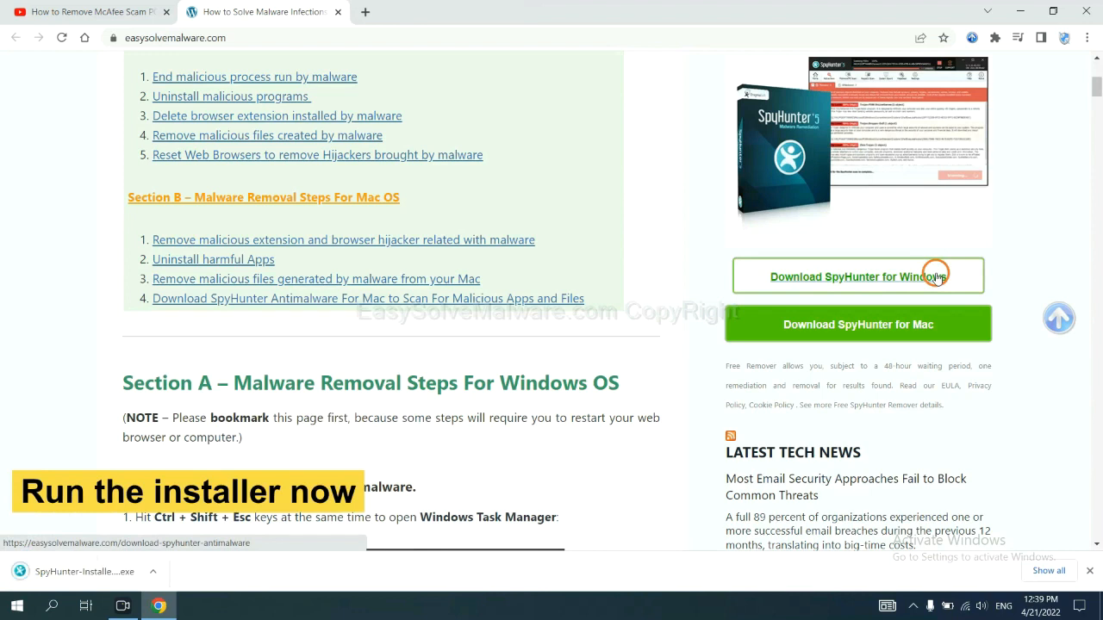
Run the downloaded SpyHunter installer and install SpyHunter 5 in English, accepting the EULA and Privacy Policy.
click(69, 573)
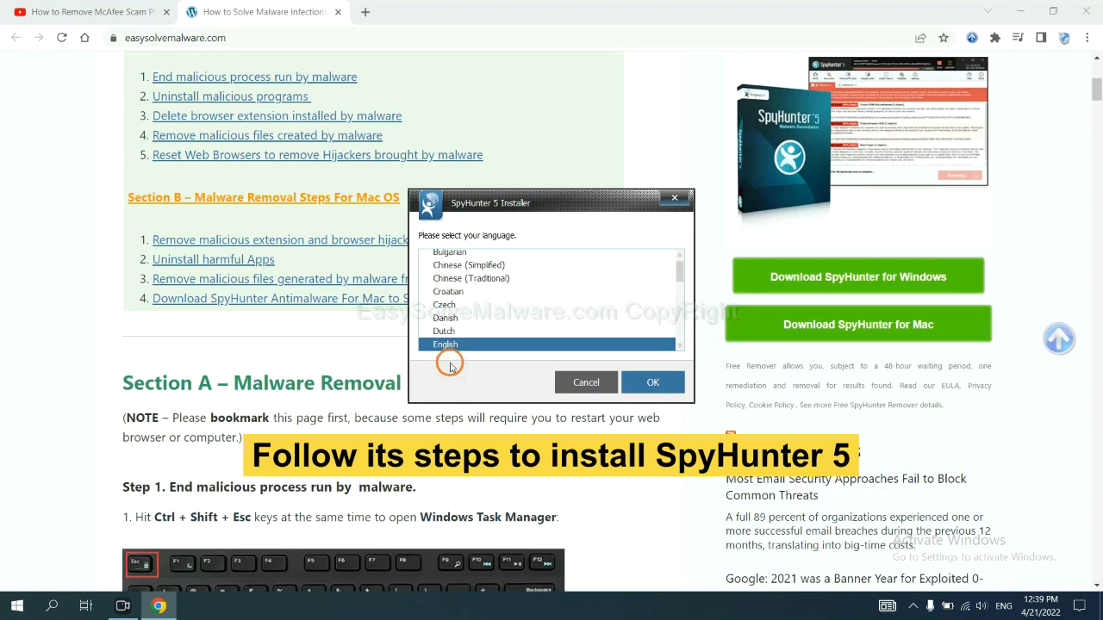
click(646, 379)
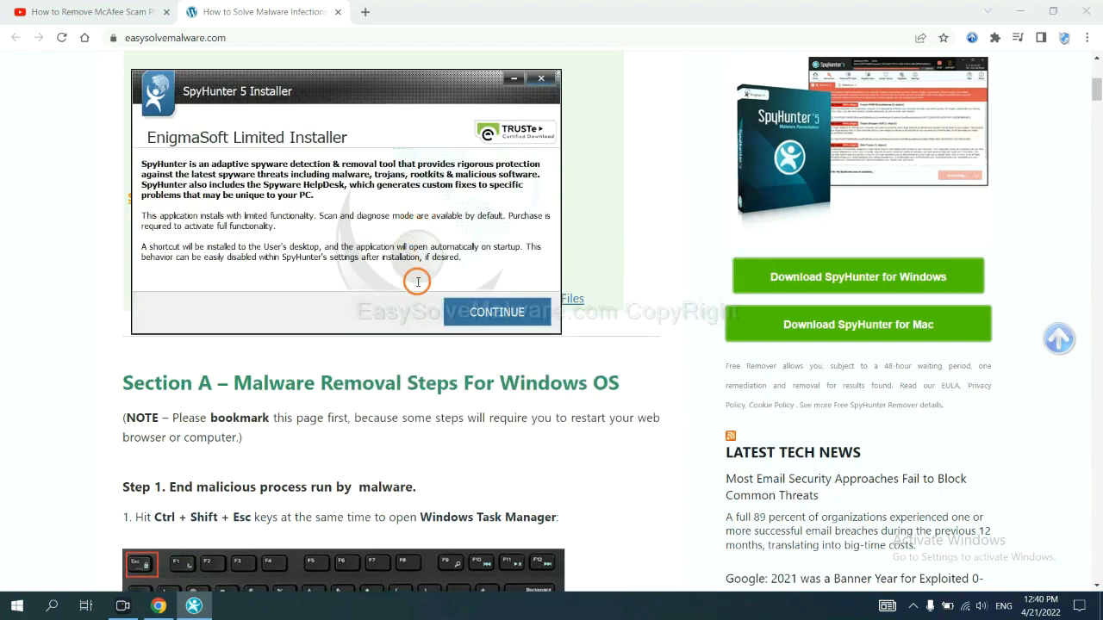
click(483, 314)
click(355, 278)
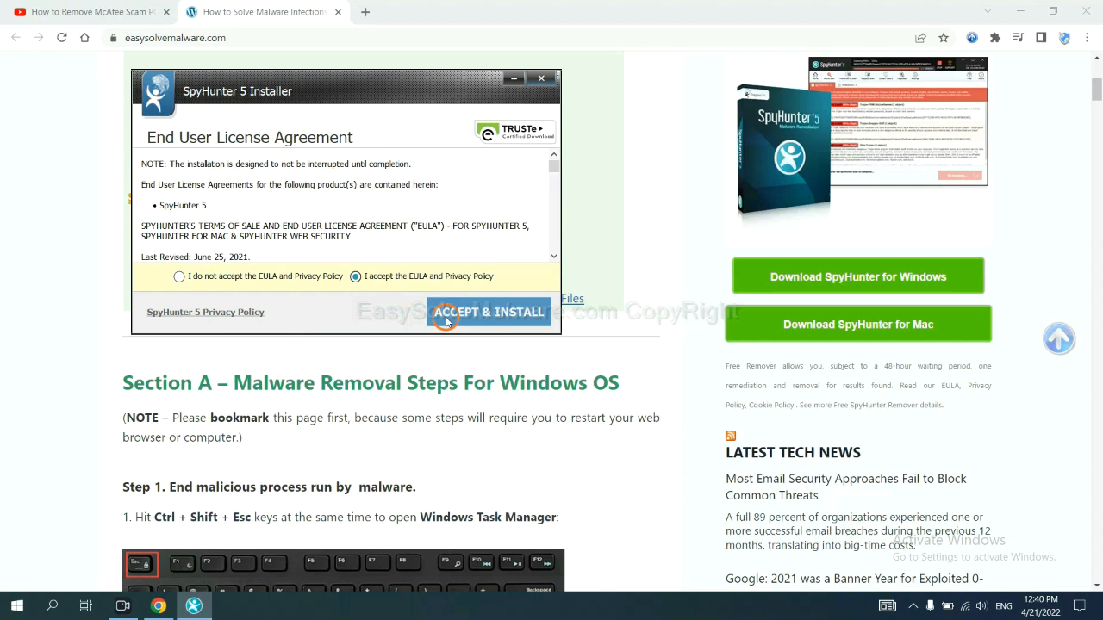
click(488, 312)
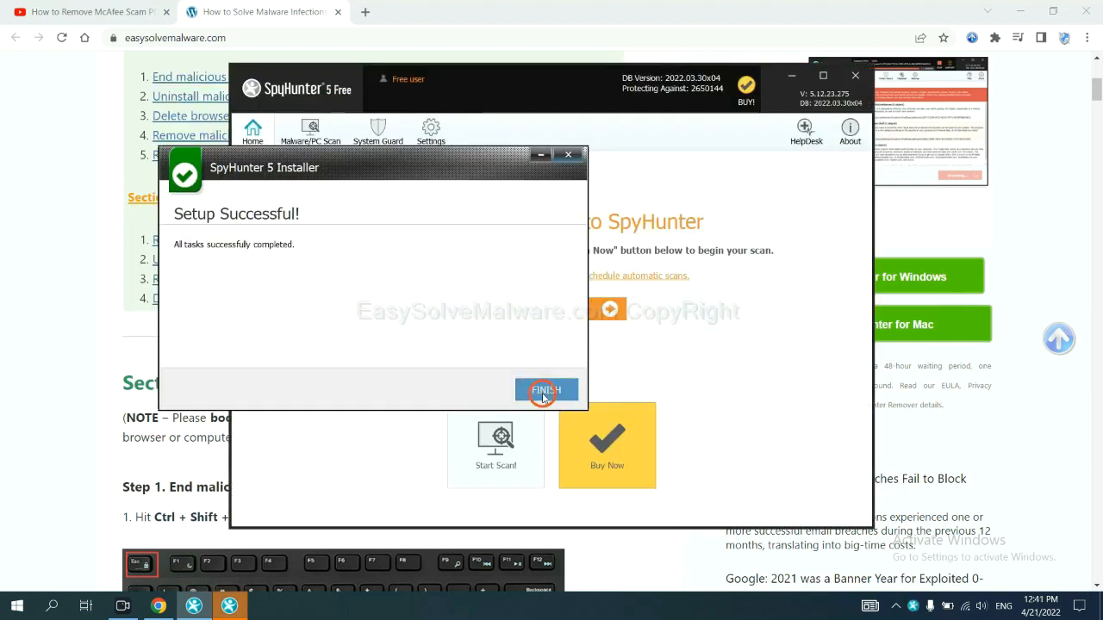
click(542, 380)
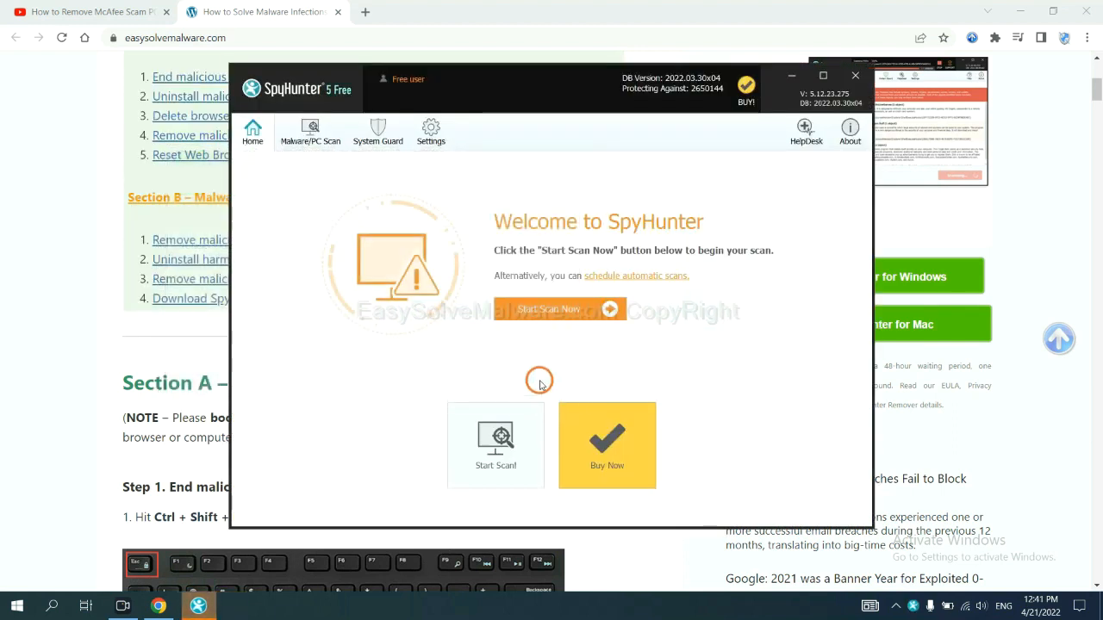
Start a SpyHunter malware scan and continue past the unknown objects list with remove360.bat set to Disable.
click(543, 311)
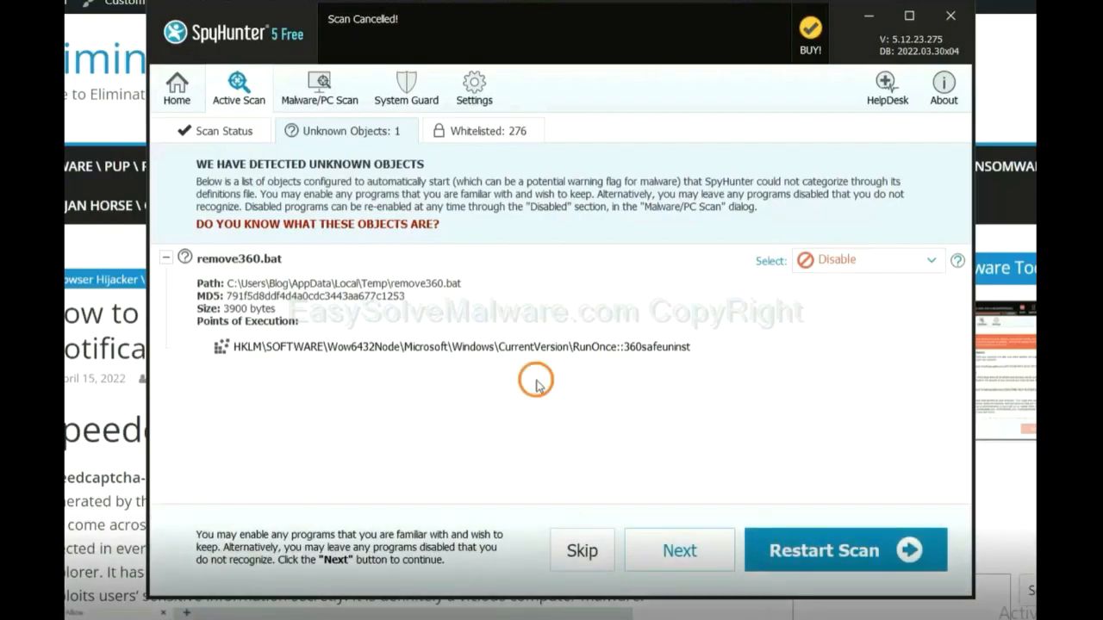
click(679, 553)
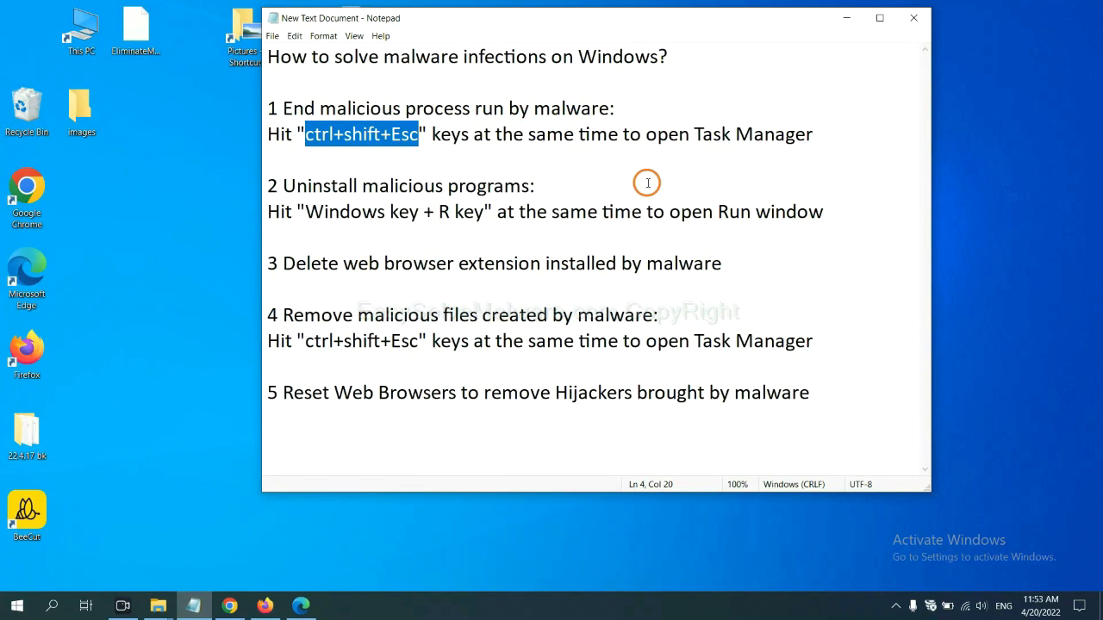
Highlight the Task Manager shortcut in the notes, inspect the System and Usermode Font Driver Host processes in Task Manager, and close it.
click(394, 138)
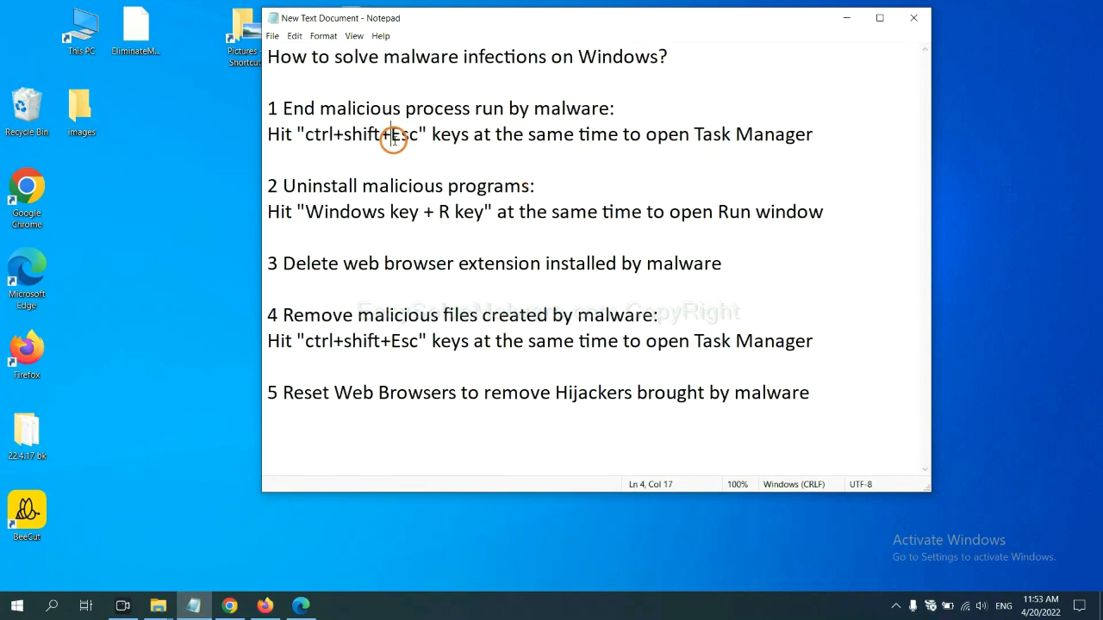
drag(419, 139, 308, 138)
key(ctrl+shift+Escape)
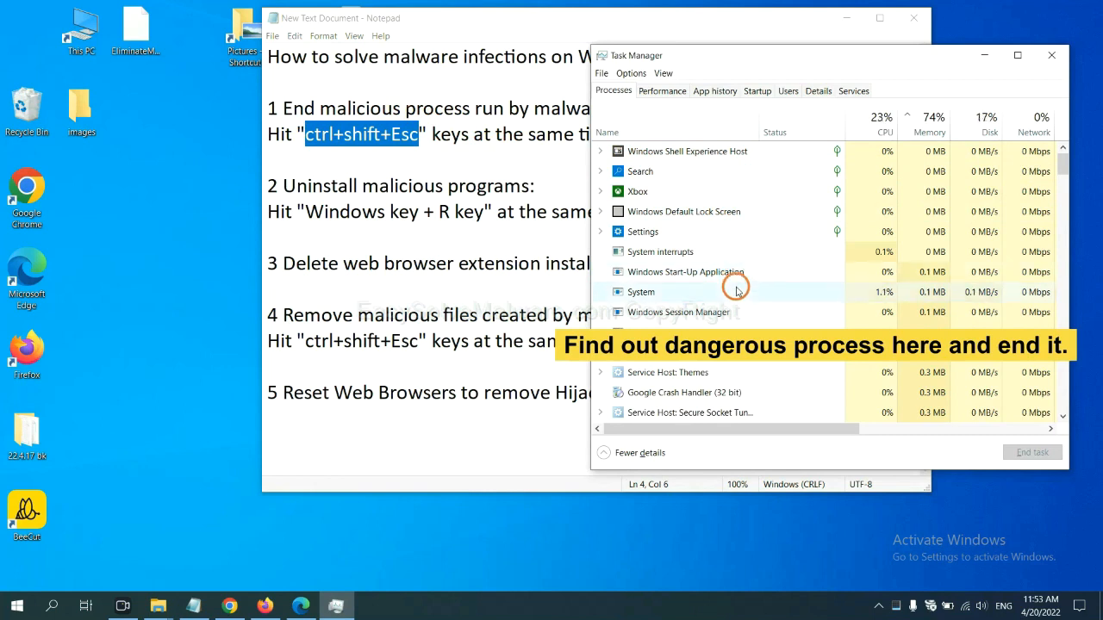
click(736, 291)
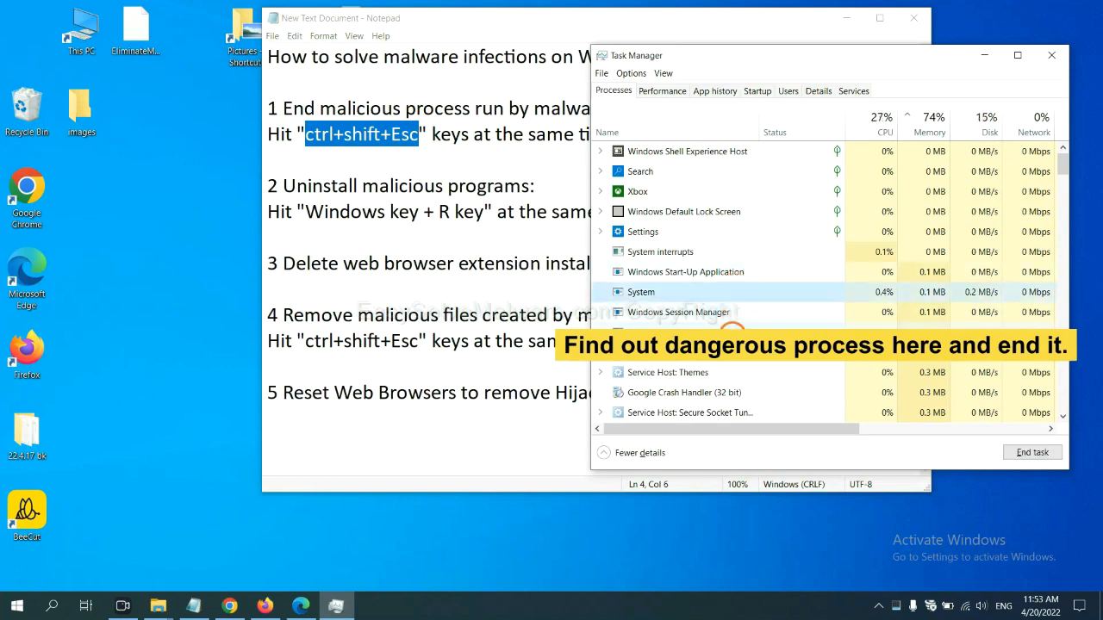
click(733, 331)
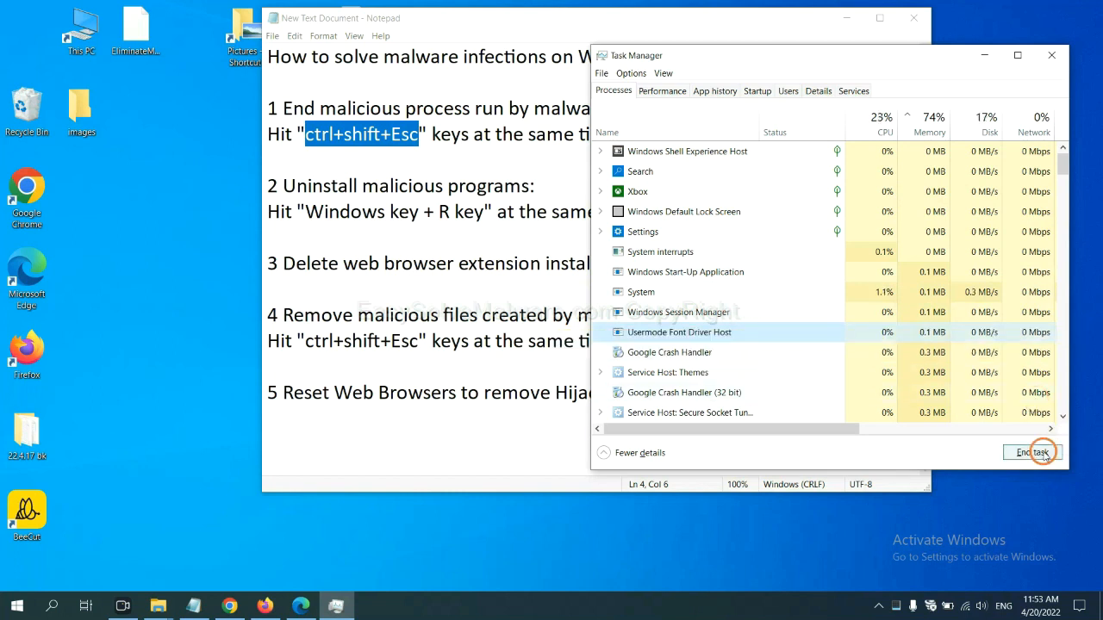
click(1046, 56)
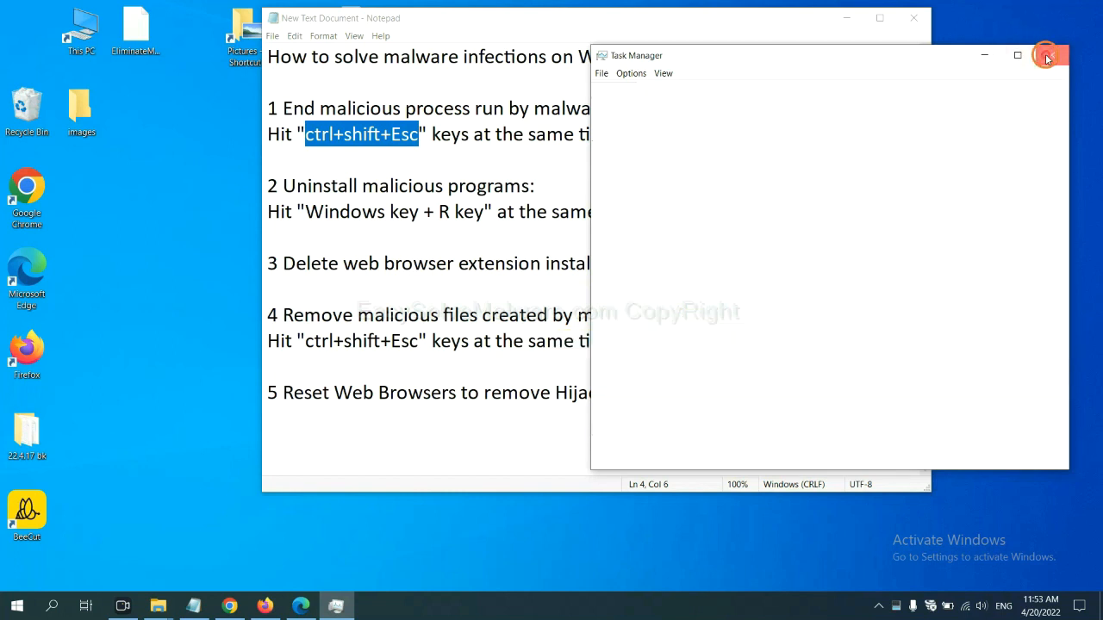
Highlight the Run window shortcut in the notes and launch "control panel" from the Run dialog.
click(686, 199)
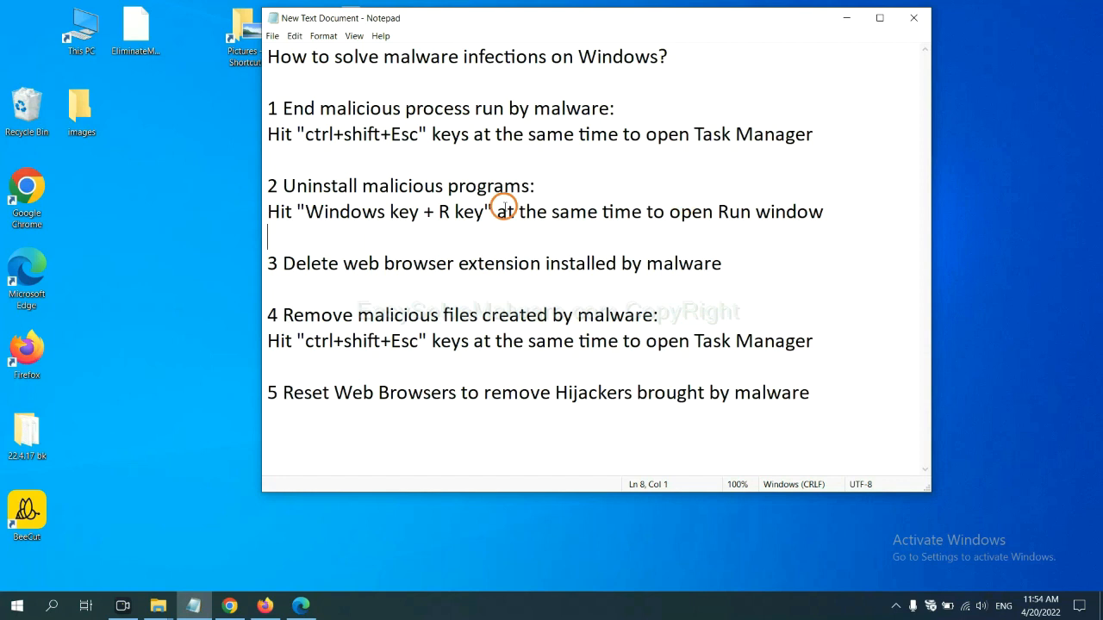
drag(304, 215, 481, 223)
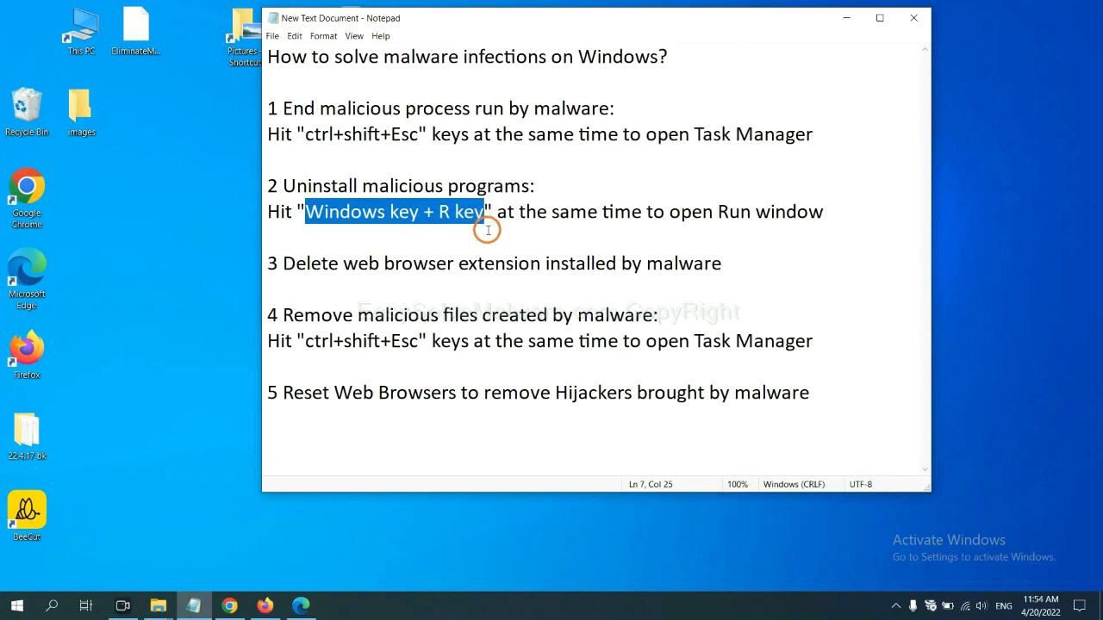
key(super+r)
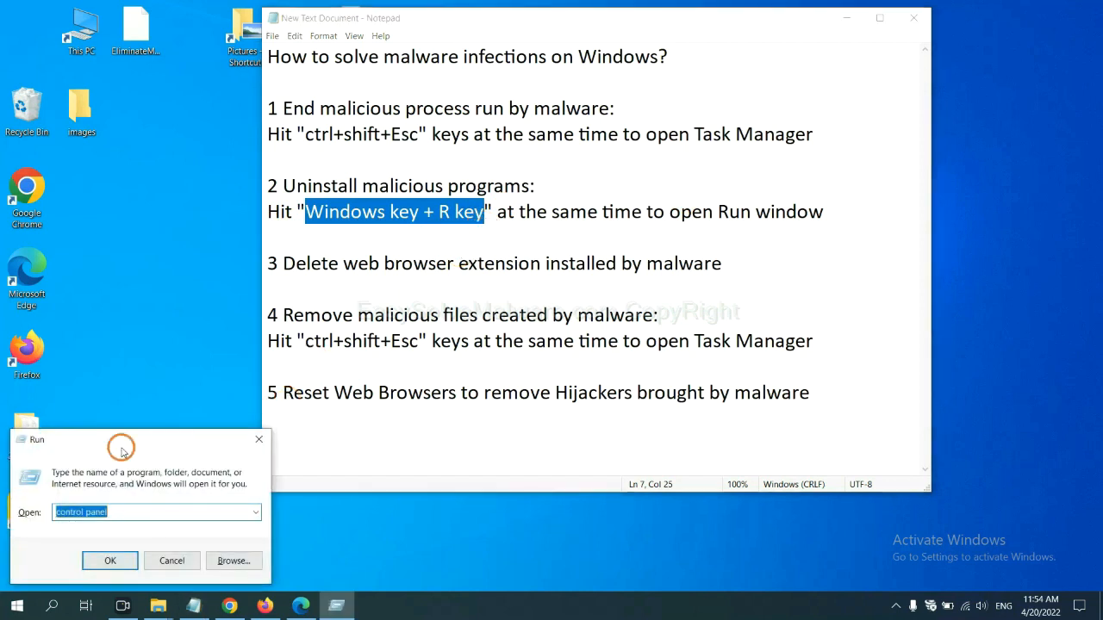
drag(129, 449, 842, 193)
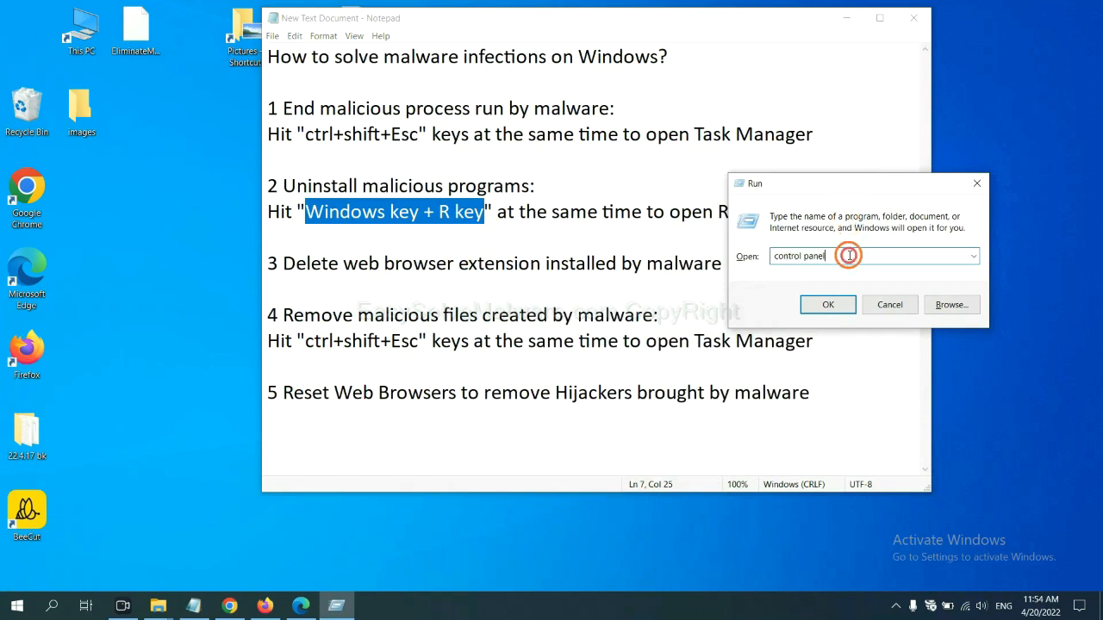
drag(849, 255, 758, 256)
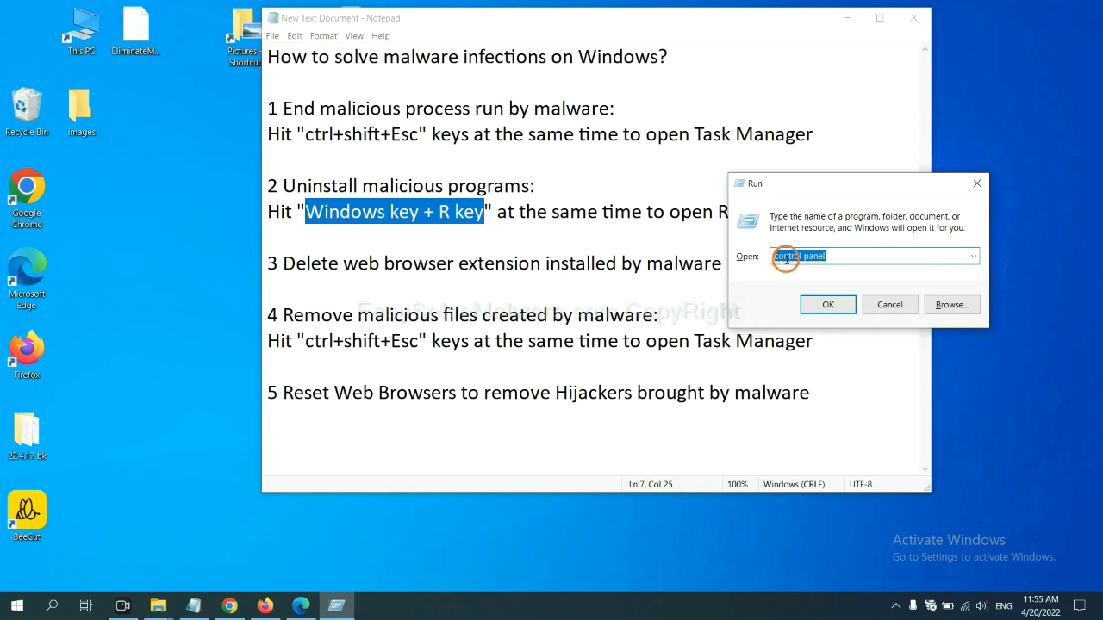
click(825, 312)
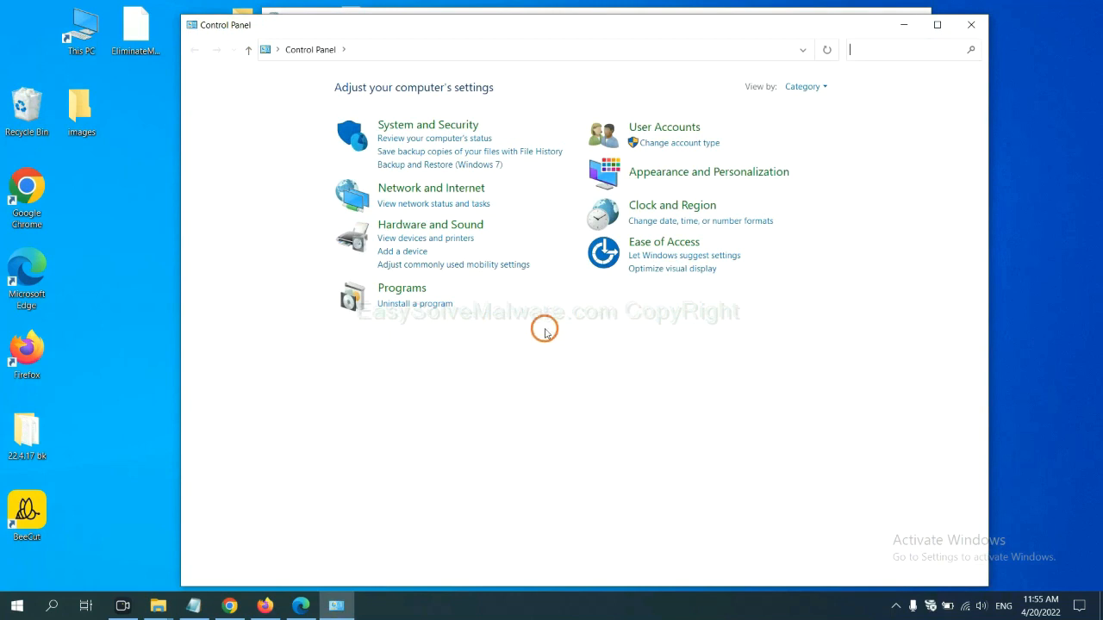
Open the list of installed programs, select Xiph.Org Open Codecs 0.85.17777 as the example to uninstall, and close the window.
click(433, 306)
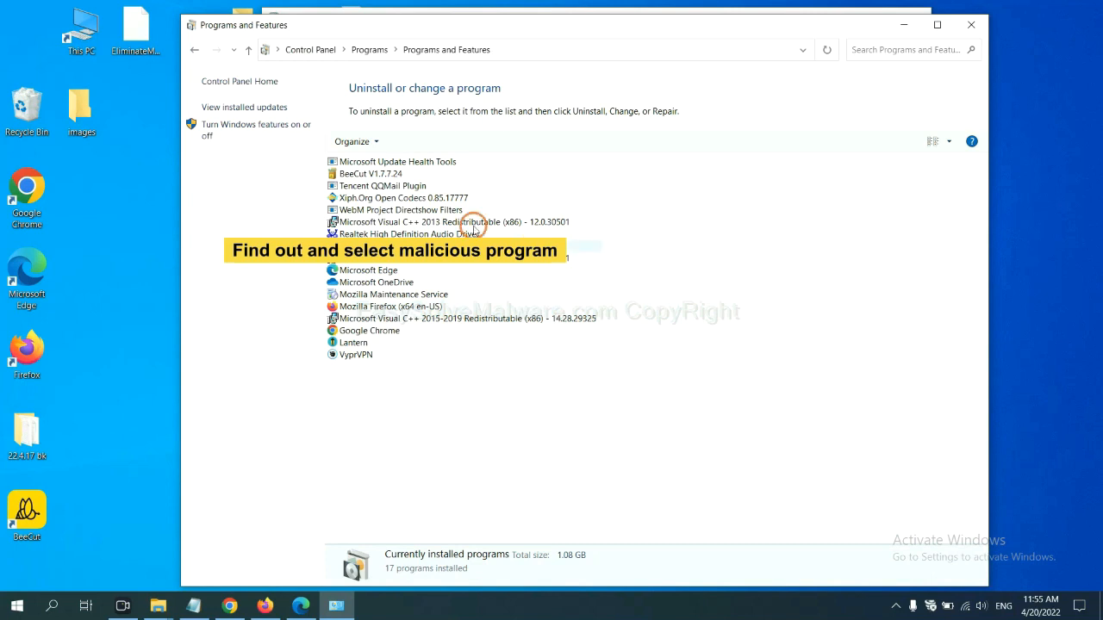
click(429, 197)
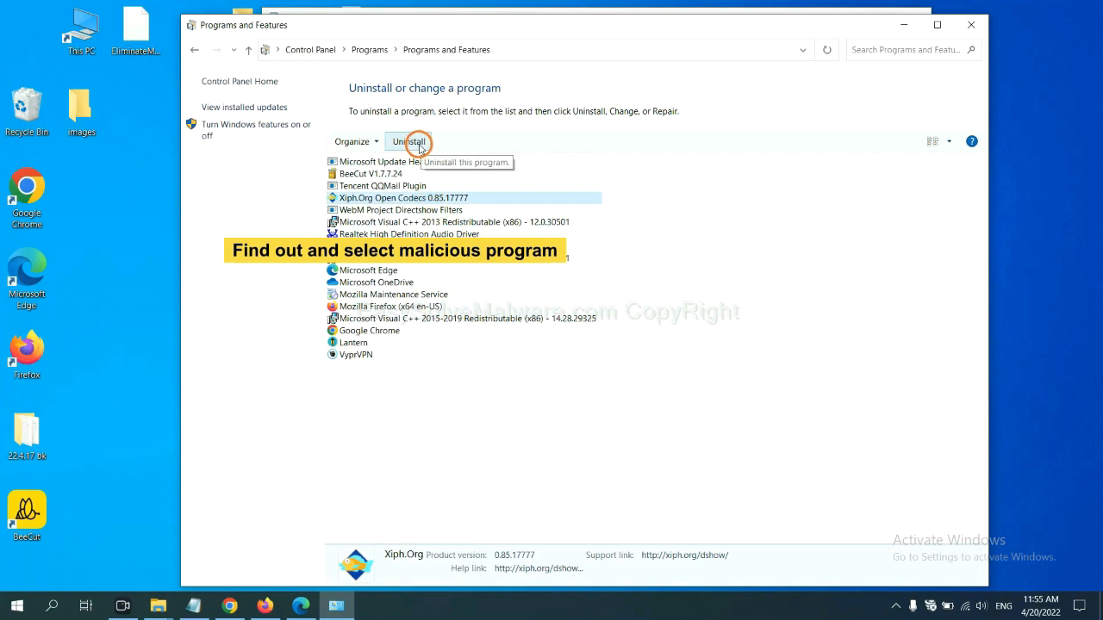
click(974, 25)
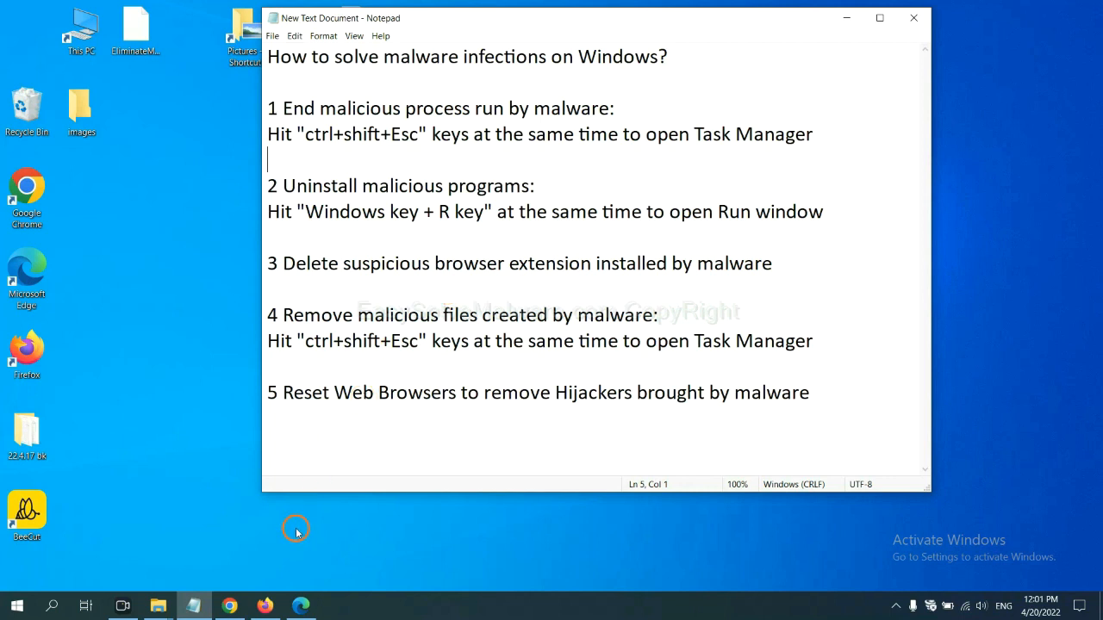
Switch to Google Chrome and open its Extensions page to check for suspicious extensions.
click(231, 604)
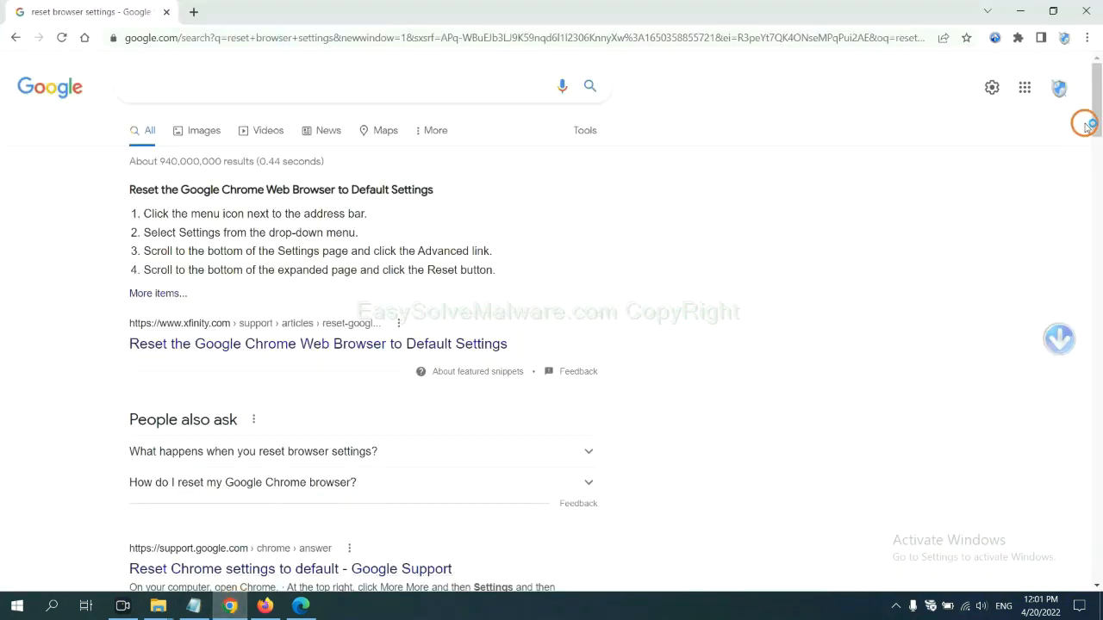
click(1086, 38)
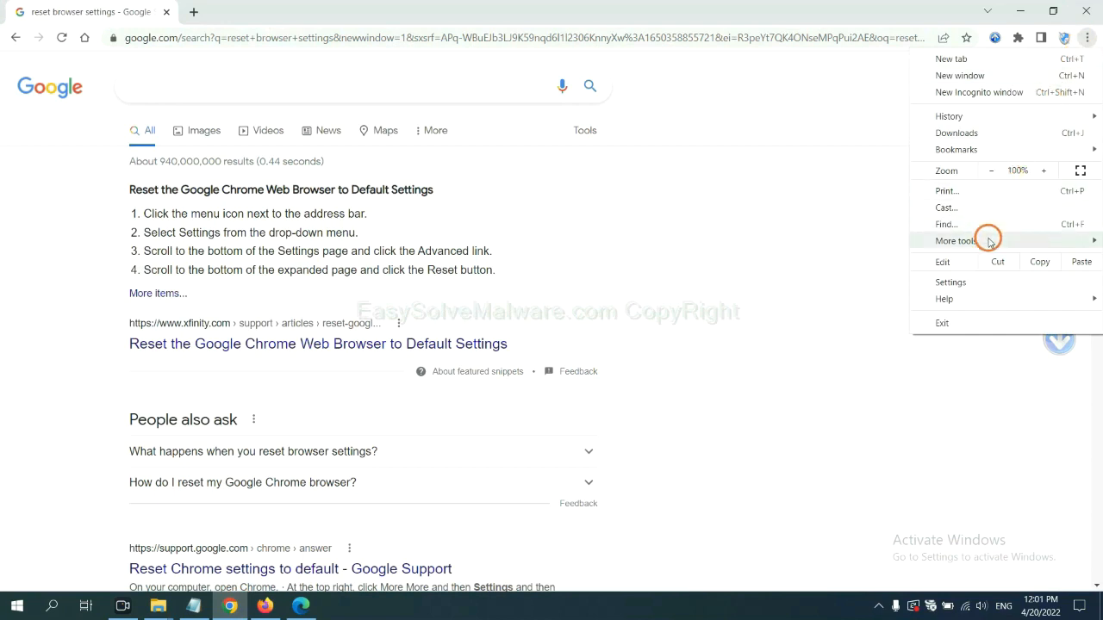
mouse_move(988, 241)
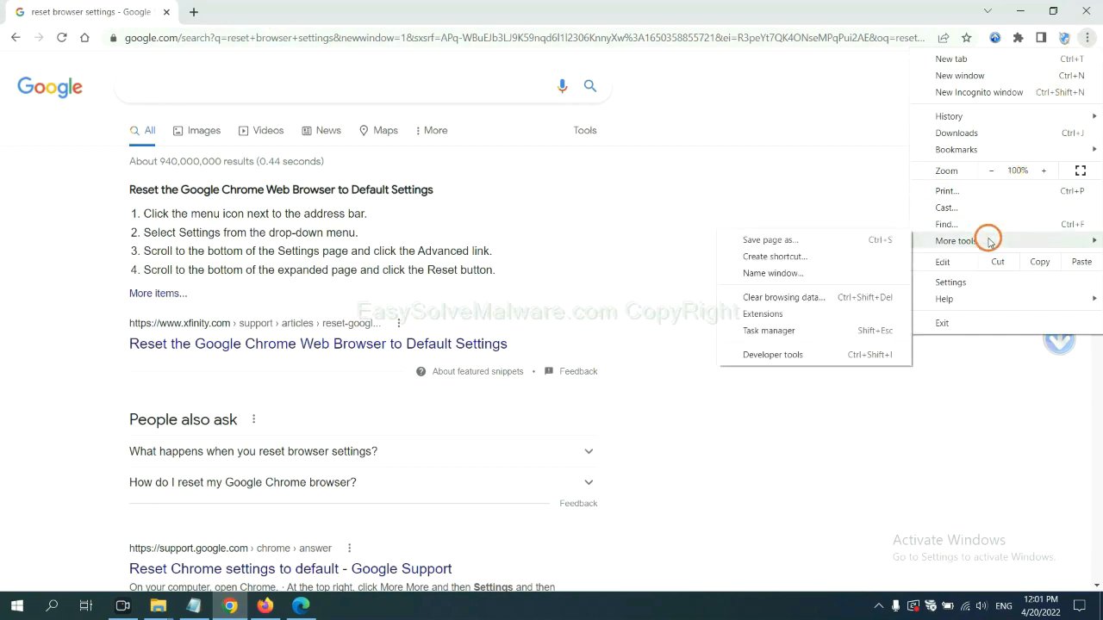
click(811, 313)
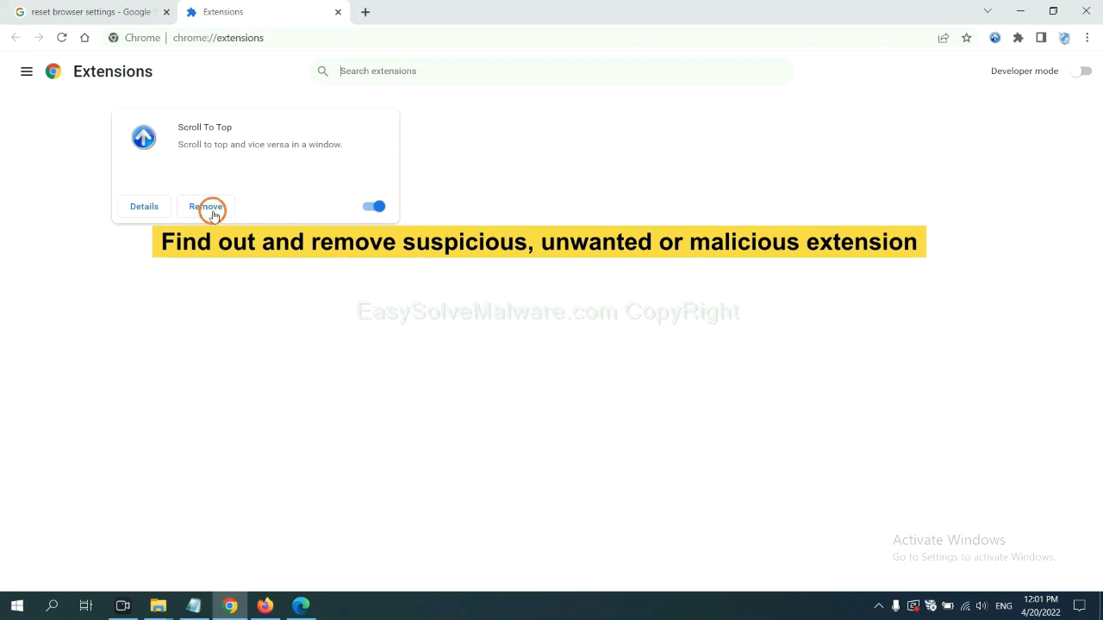
Switch to Firefox, open its add-ons manager and show the available actions for the GIPHY for Firefox extension.
click(263, 606)
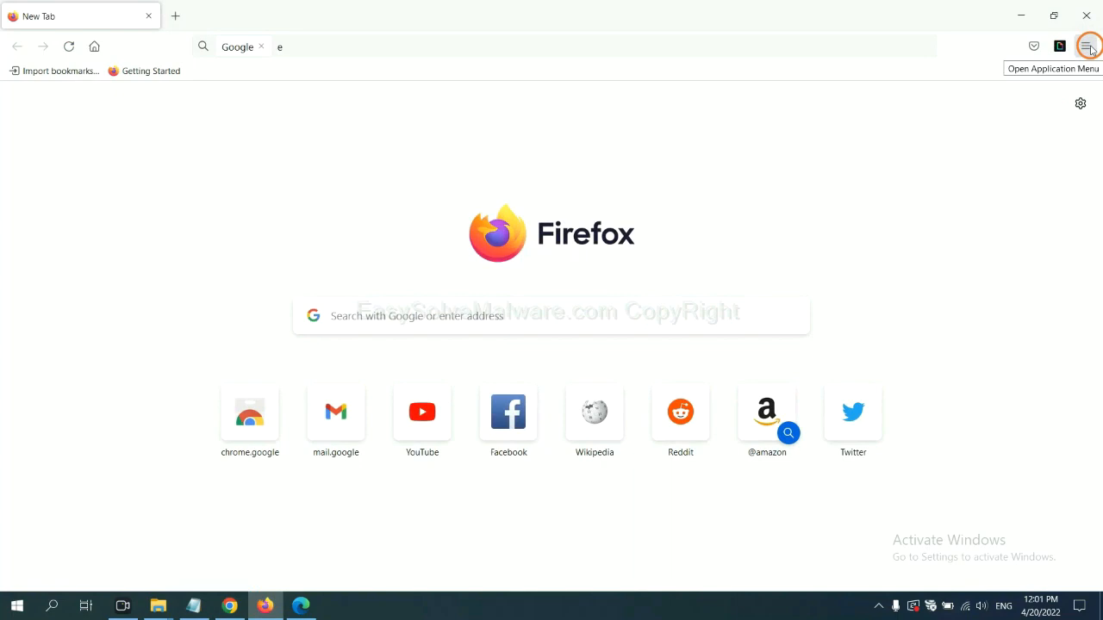
click(1088, 46)
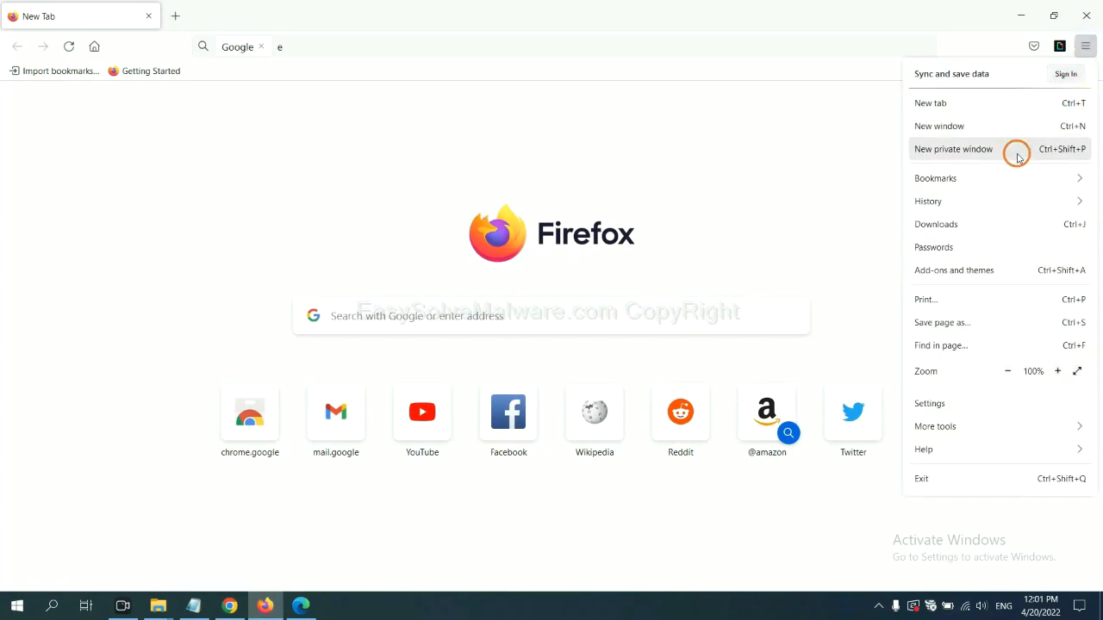
click(963, 276)
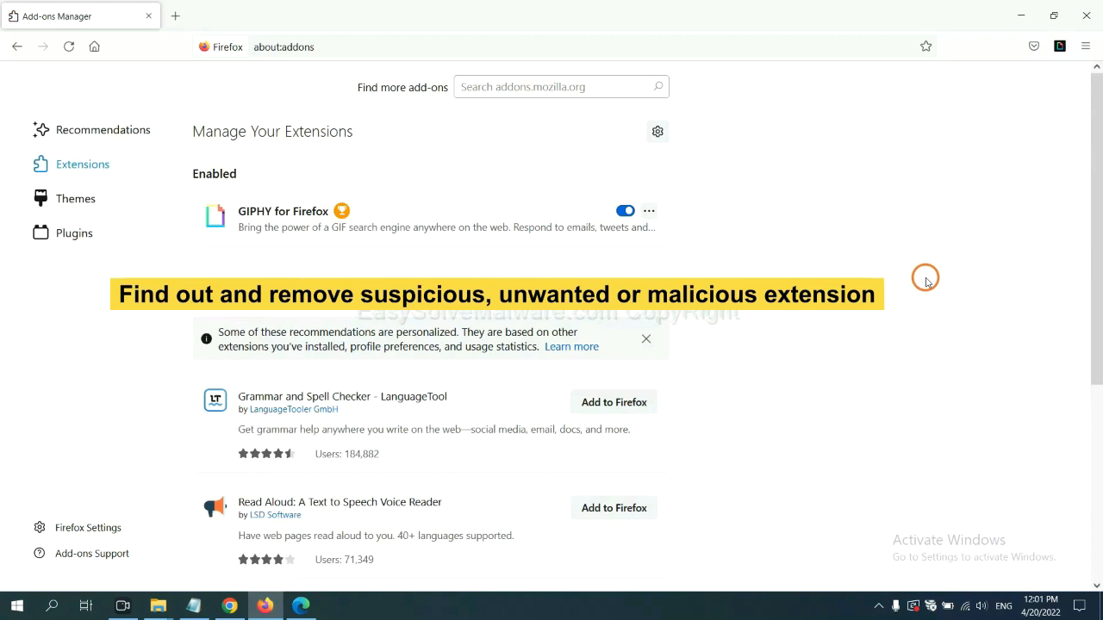
click(648, 211)
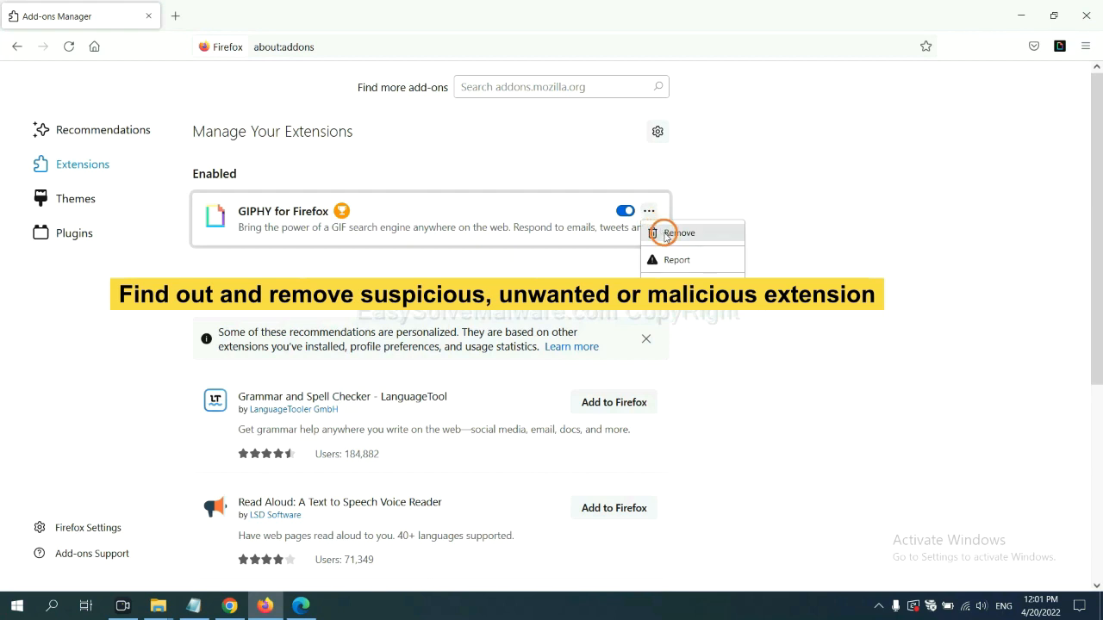
Switch to Microsoft Edge and remove the ArcVpn Free Fast VPN Proxy extension through extension management.
click(299, 607)
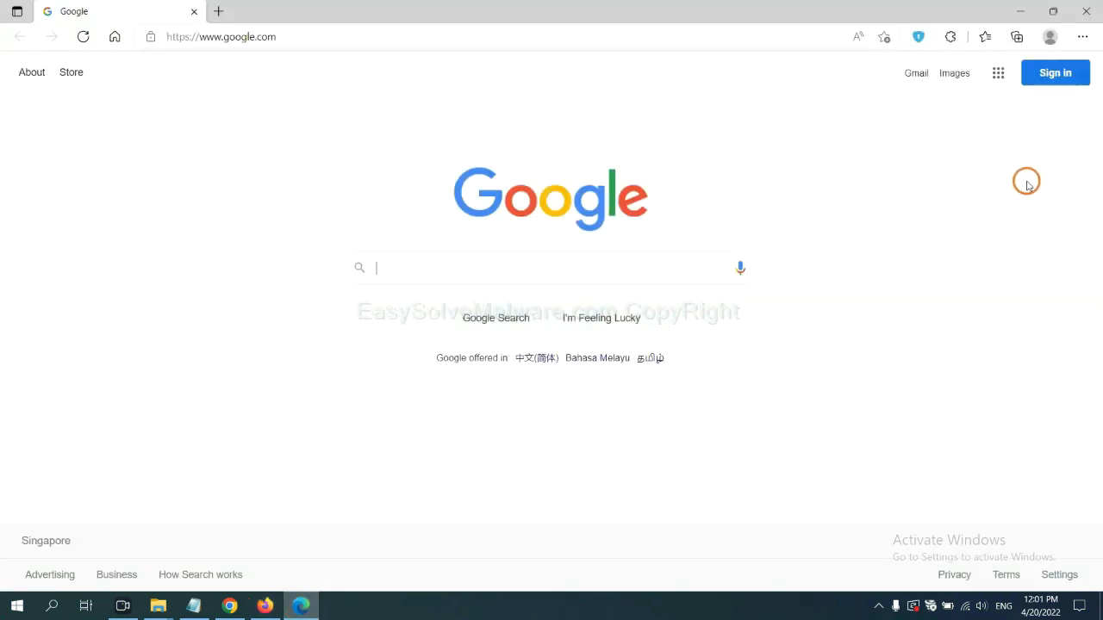
click(1081, 38)
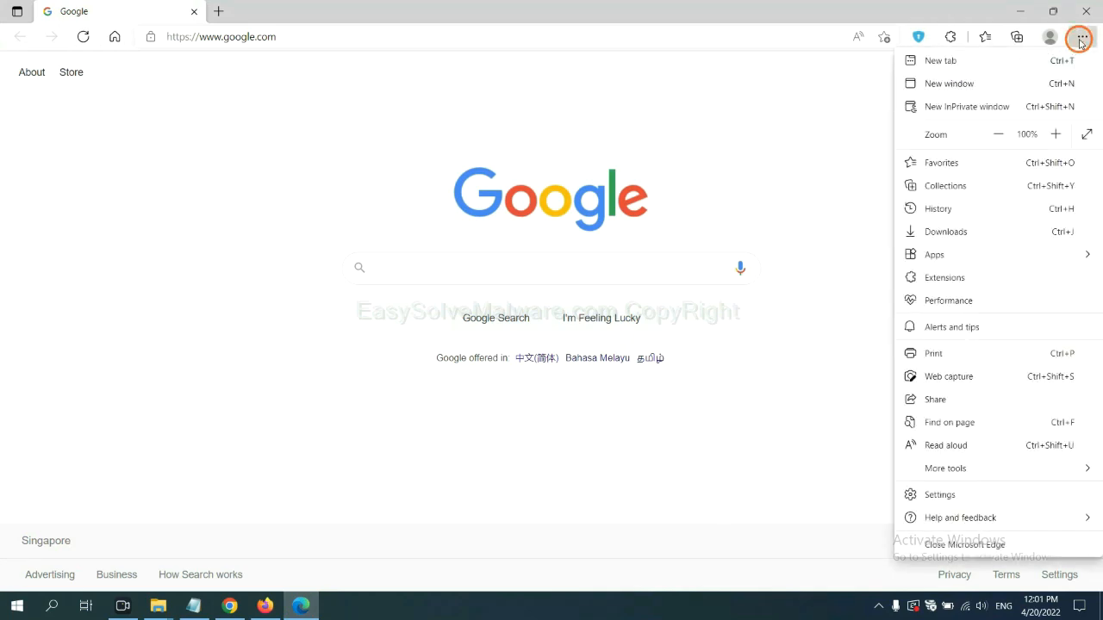
right_click(951, 279)
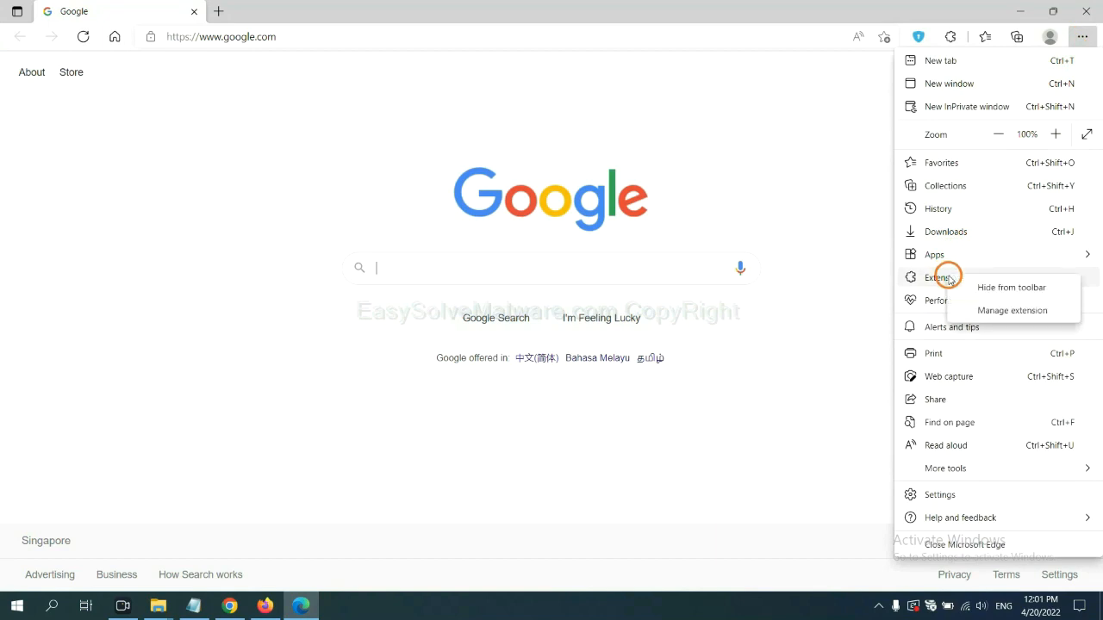
click(991, 311)
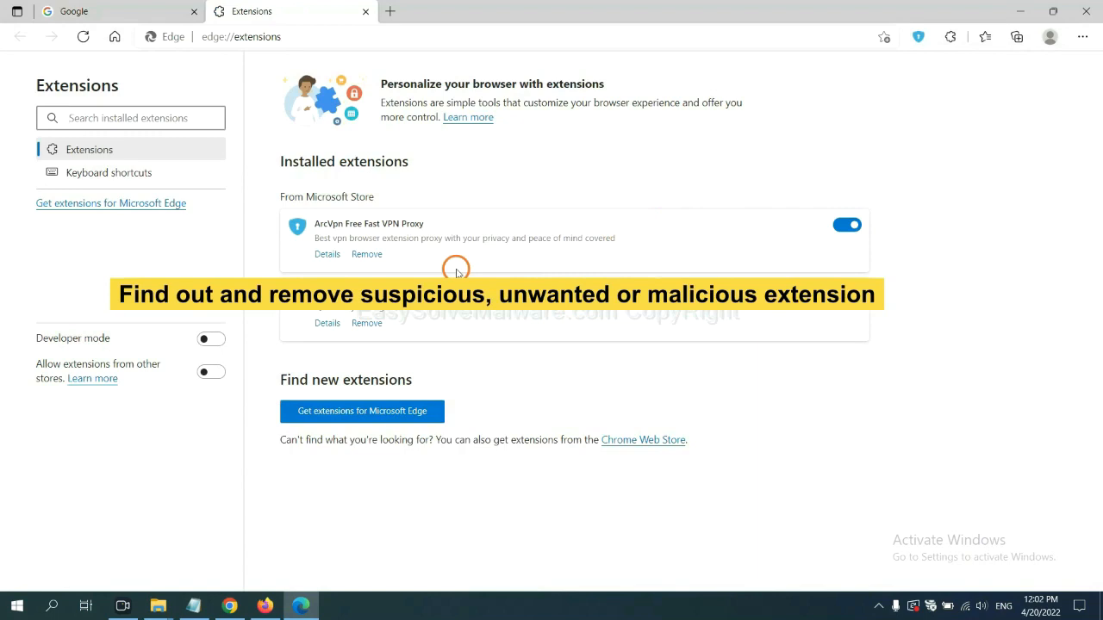
click(377, 257)
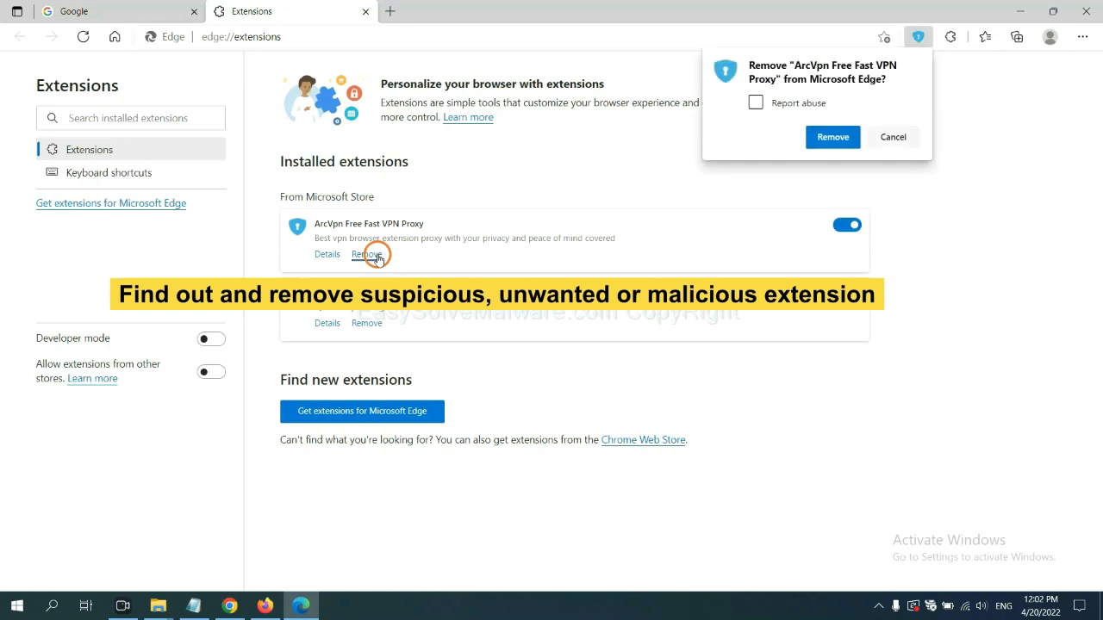
click(825, 138)
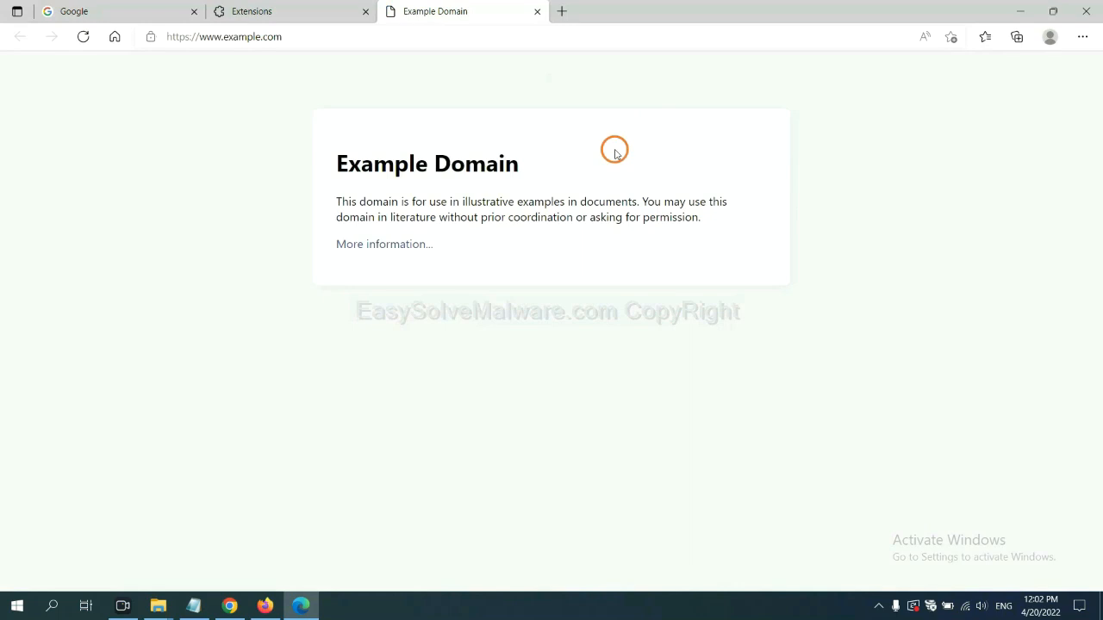
Return to the Notepad removal notes, review the fourth section, and launch Registry Editor from the Run window with regedit.
click(1097, 609)
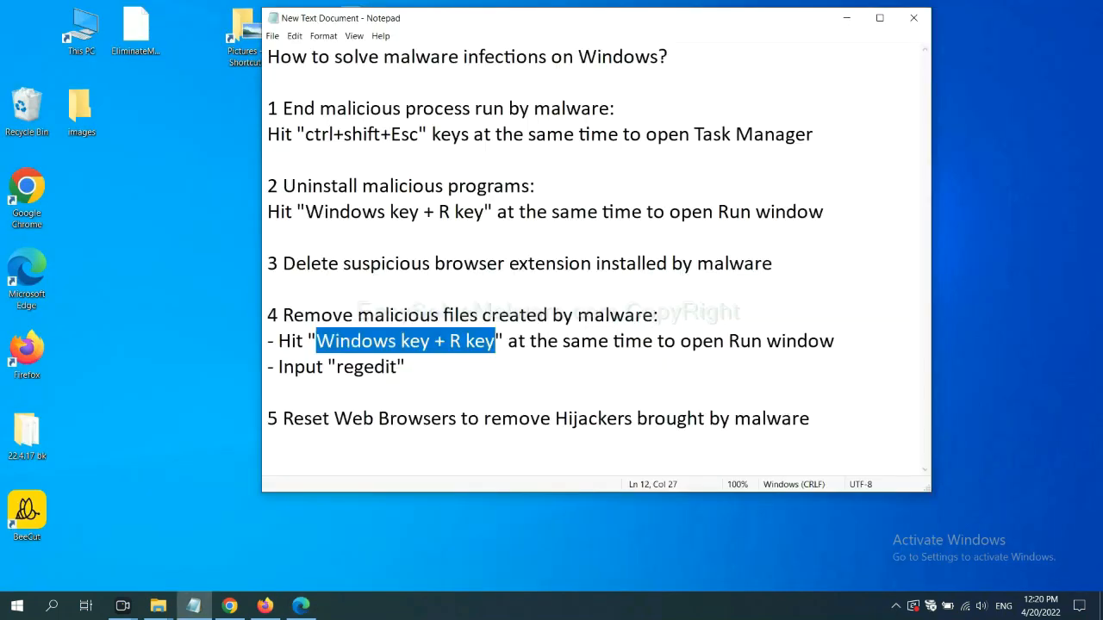
click(749, 340)
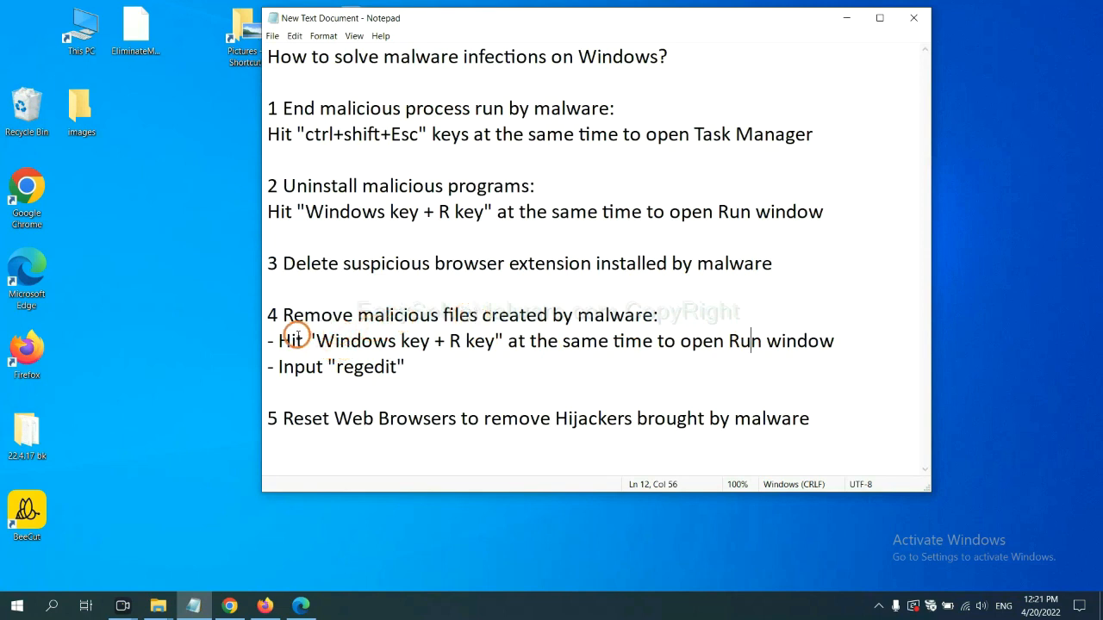
drag(284, 341, 634, 353)
click(639, 349)
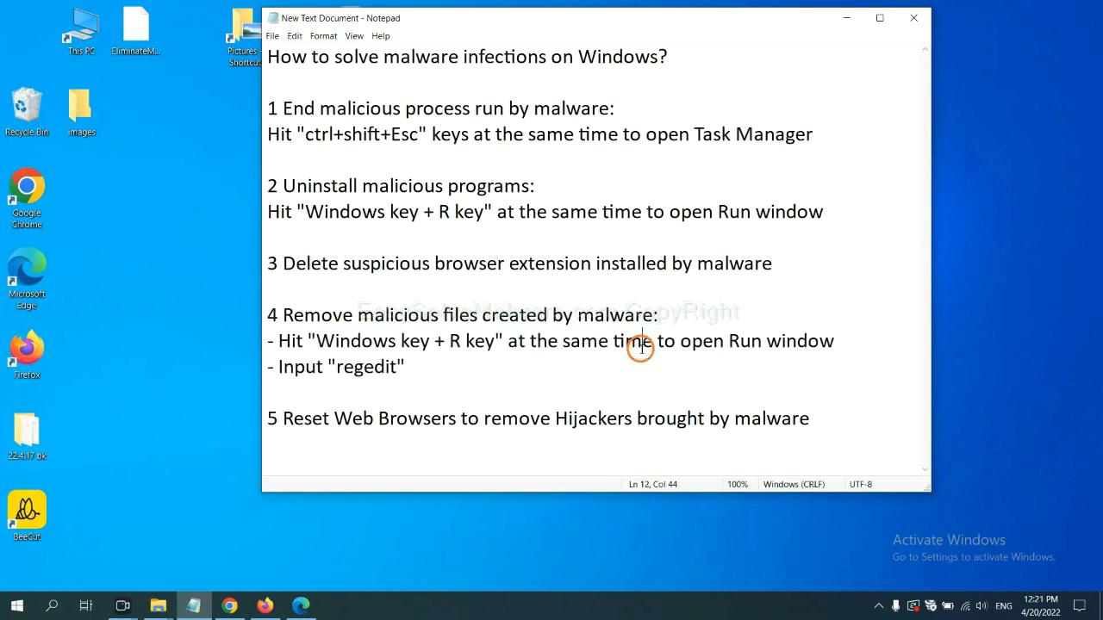
key(super+r)
drag(209, 438, 878, 231)
click(801, 299)
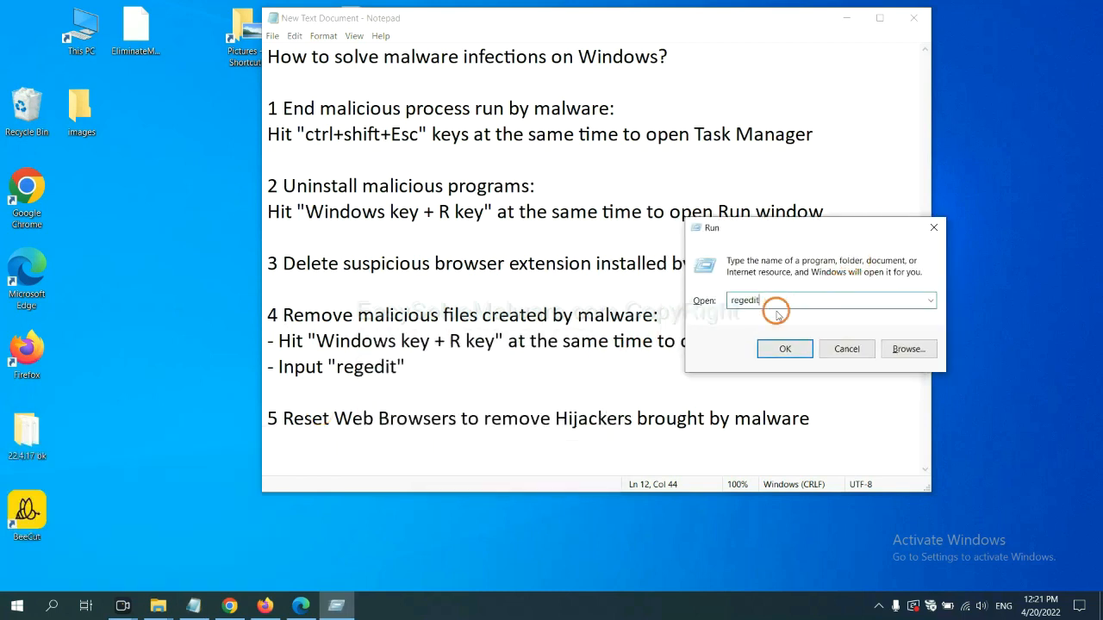
click(785, 348)
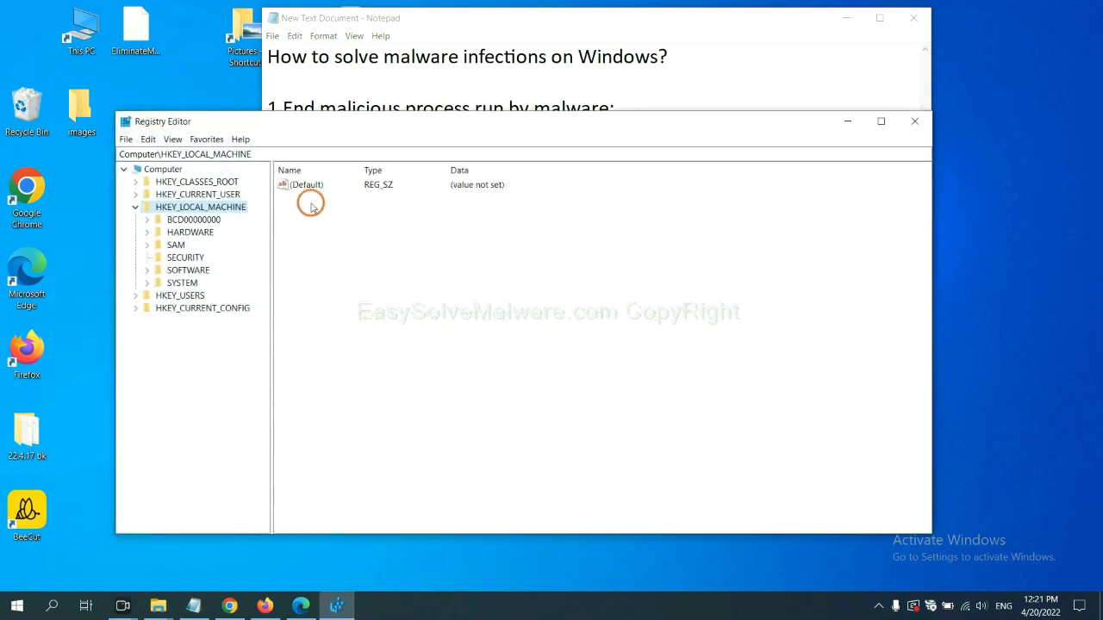
Search the registry for "beecut" and show the available actions for the FEATURE_BROWSER_EMULATION key.
click(152, 140)
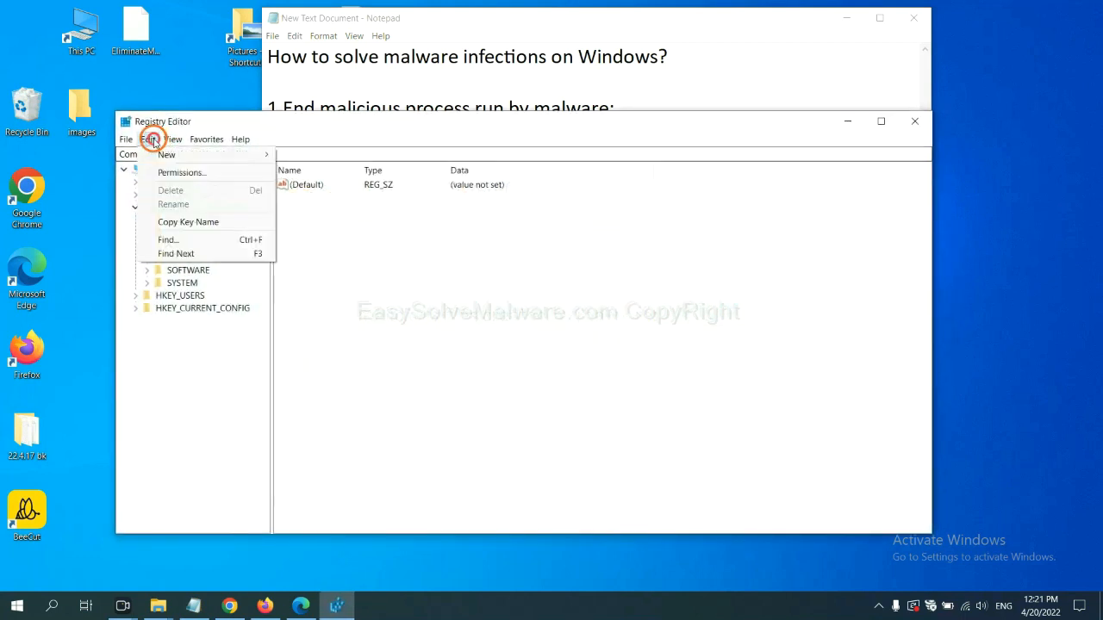
click(194, 241)
drag(310, 179, 465, 218)
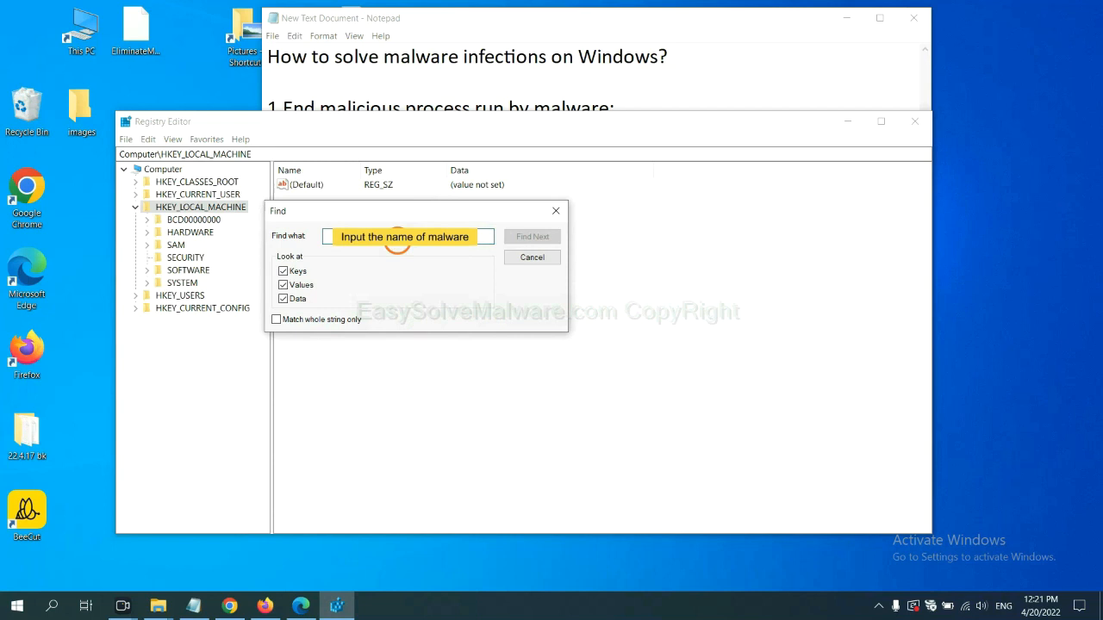
text(beecut)
click(532, 237)
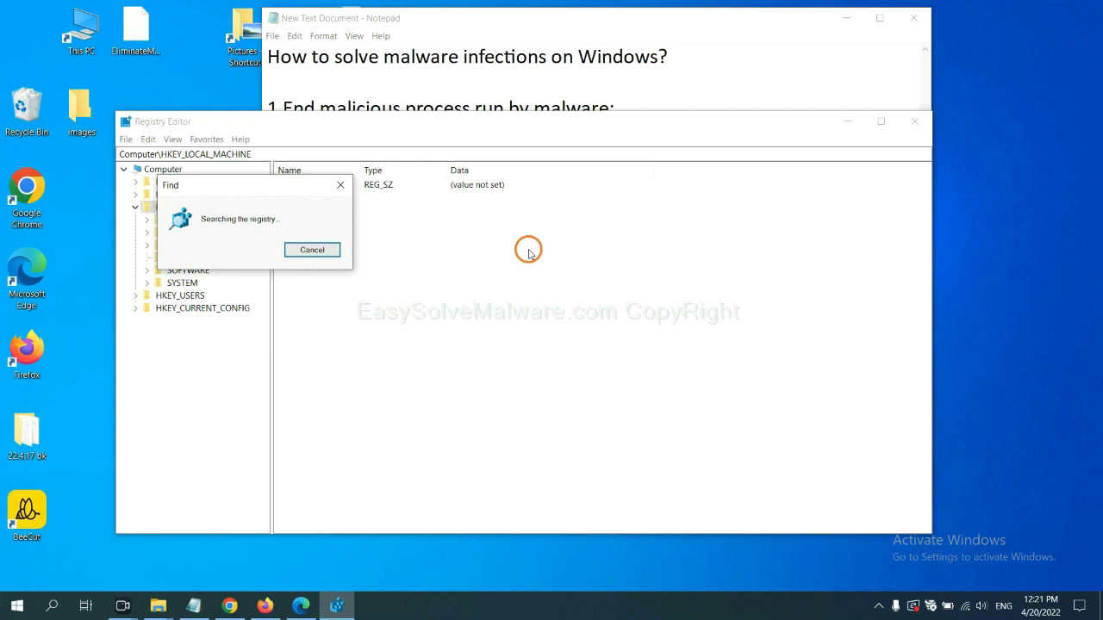
drag(268, 183, 386, 185)
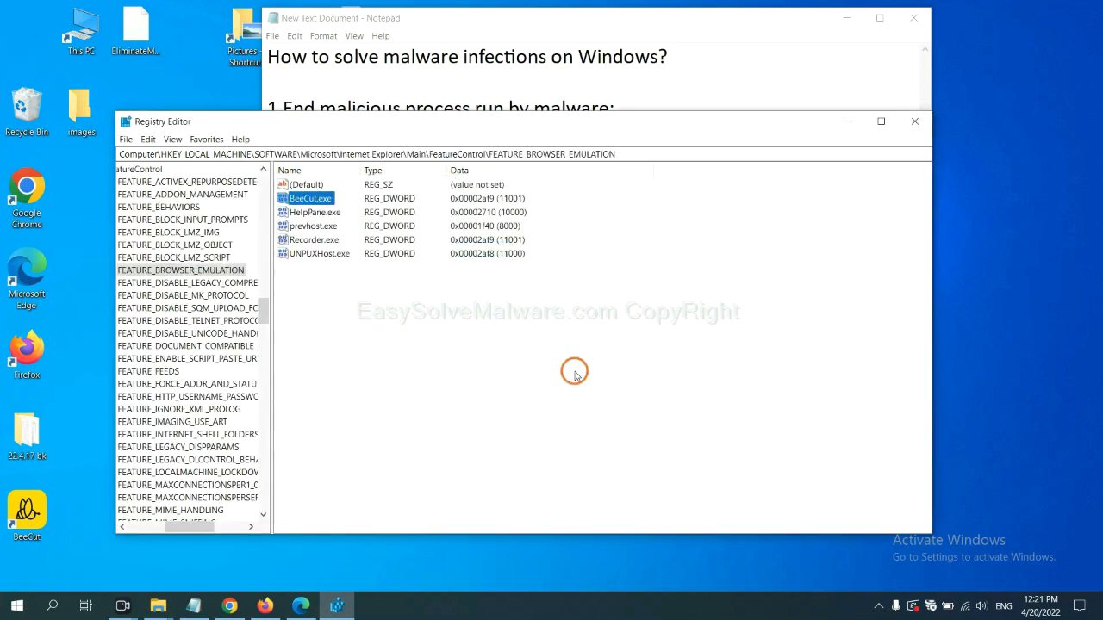
mouse_move(186, 529)
mouse_down()
mouse_move(162, 525)
mouse_move(174, 525)
mouse_up()
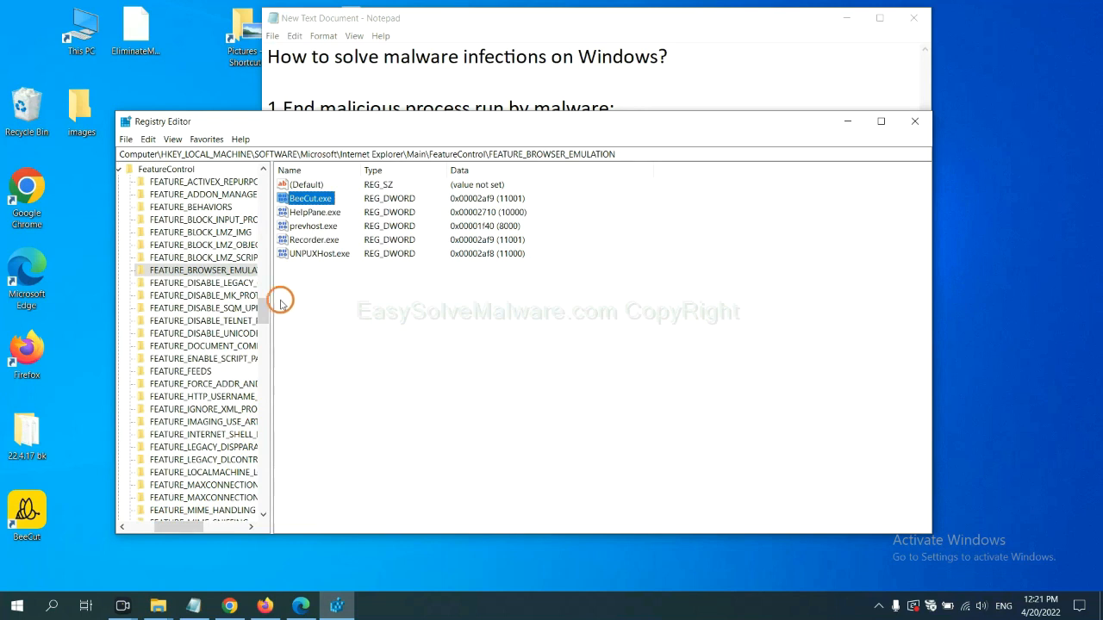
right_click(224, 269)
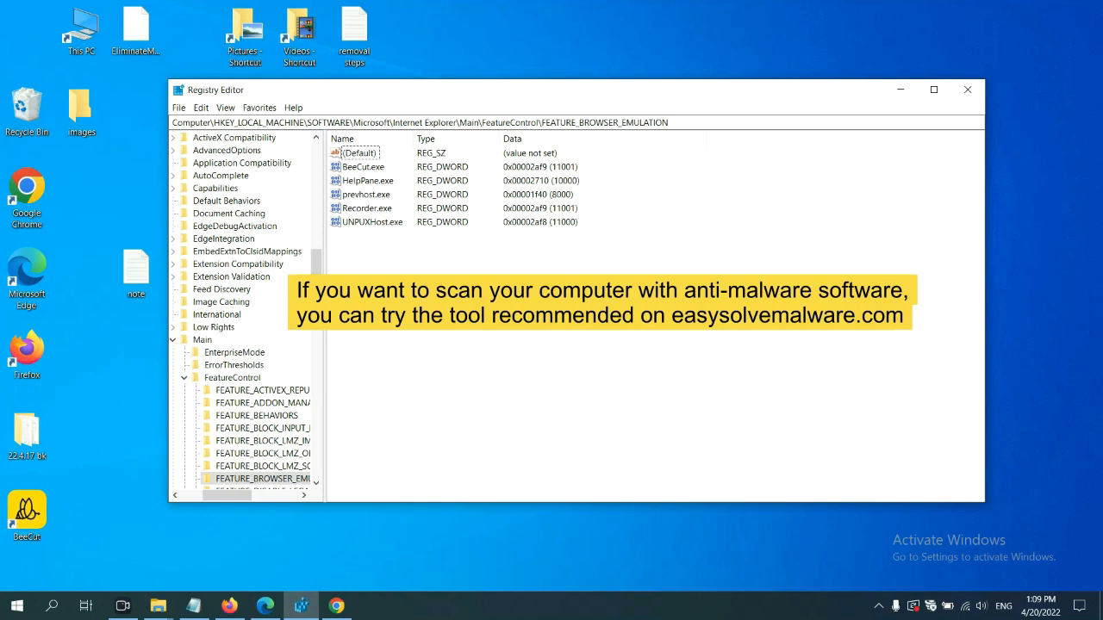
Switch to Google Chrome and look over the easysolvemalware.com page for the recommended anti-malware tool and removal steps.
click(341, 608)
scroll(797, 392, down, 1)
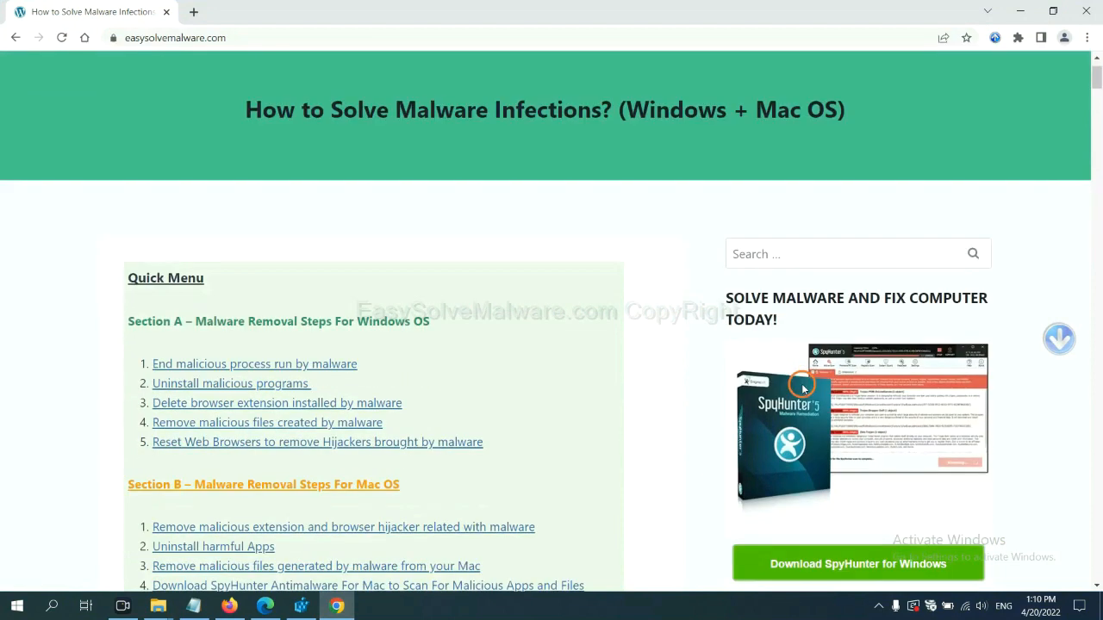
scroll(788, 388, up, 1)
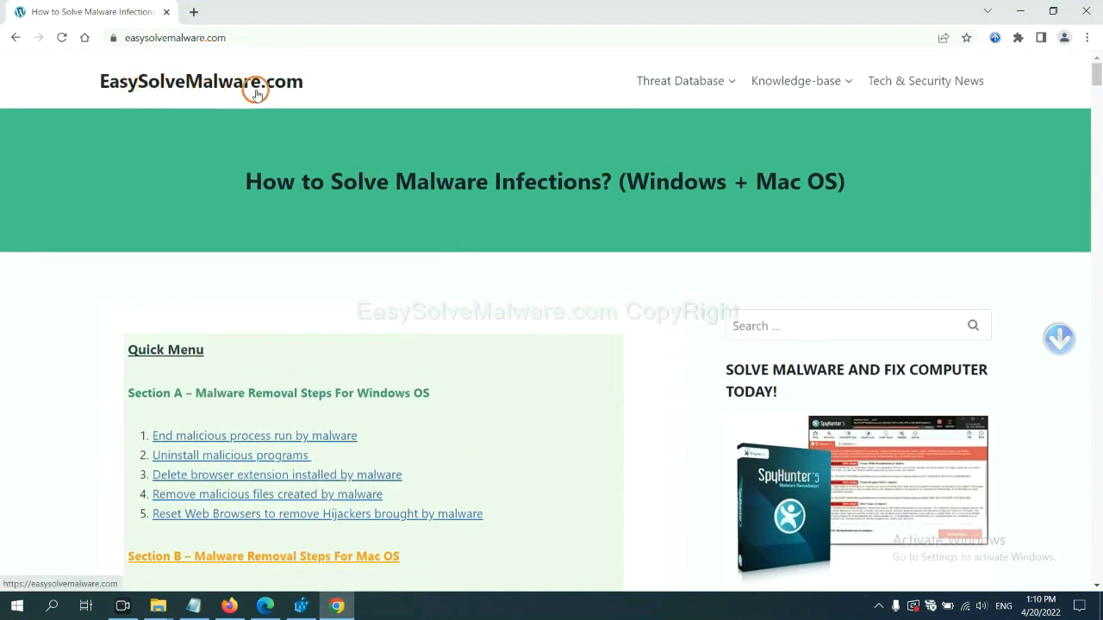
scroll(898, 382, down, 3)
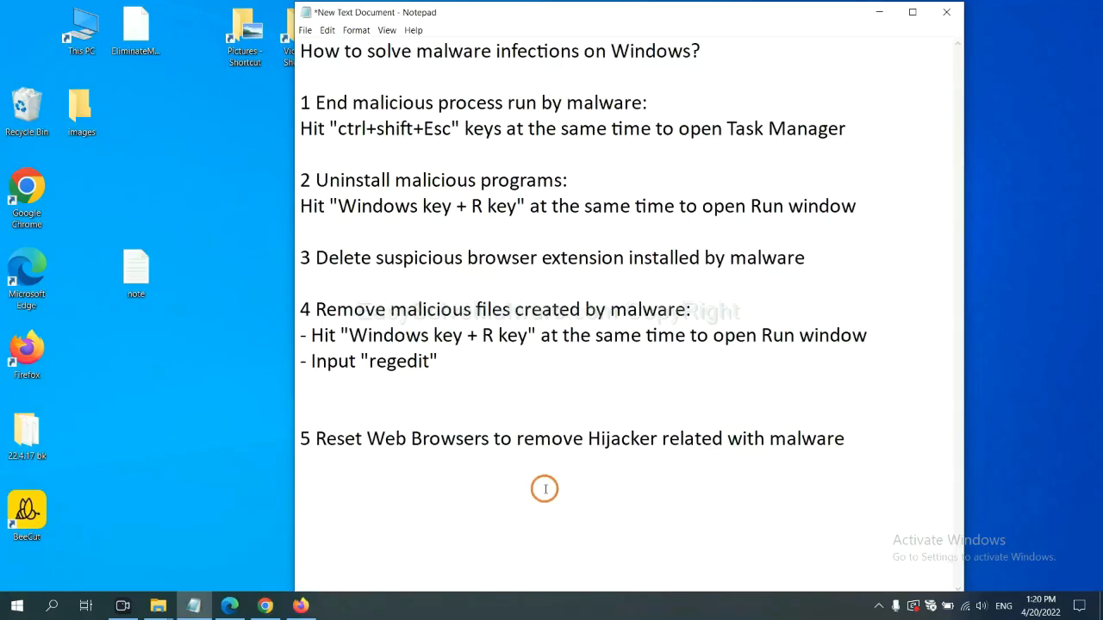
Switch to Google Chrome, search its settings for "reset" and open the confirmation for restoring settings to their original defaults.
click(266, 606)
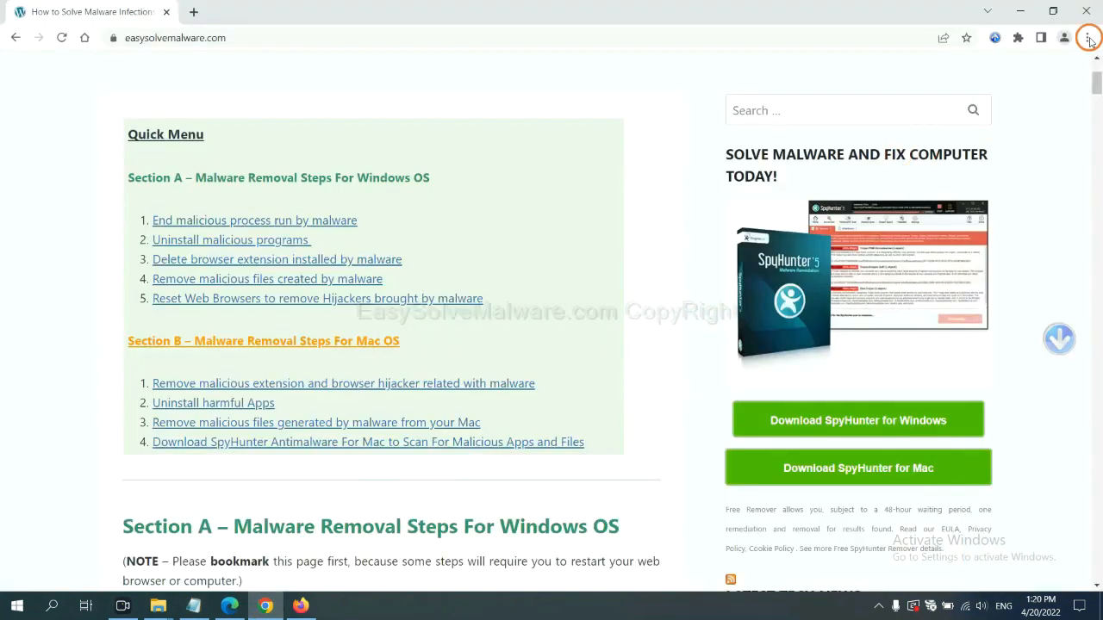
click(1088, 40)
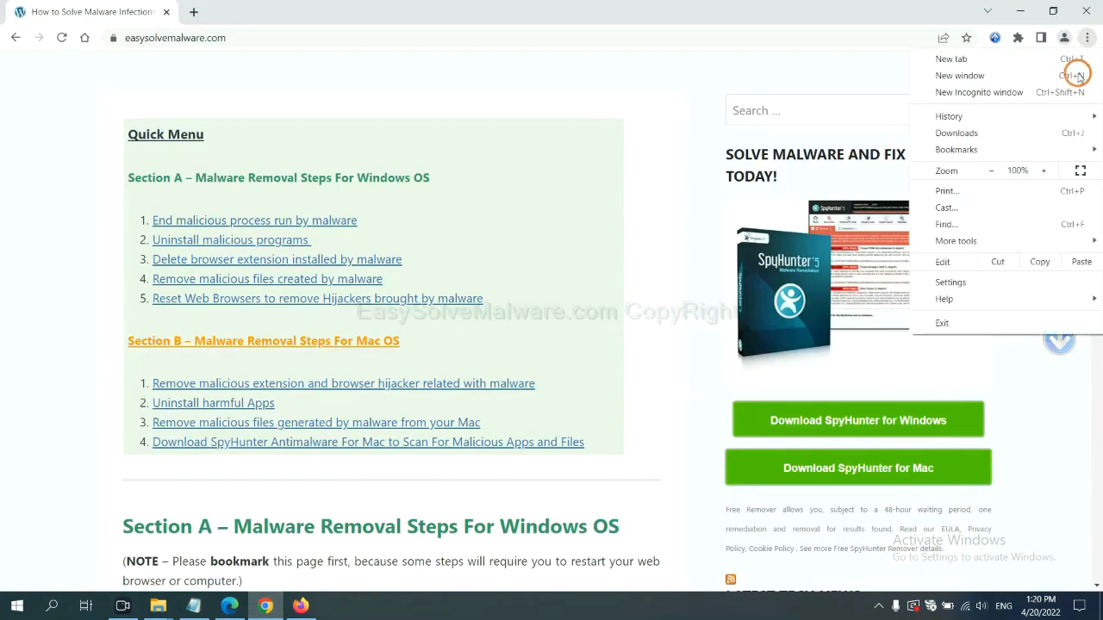
click(957, 281)
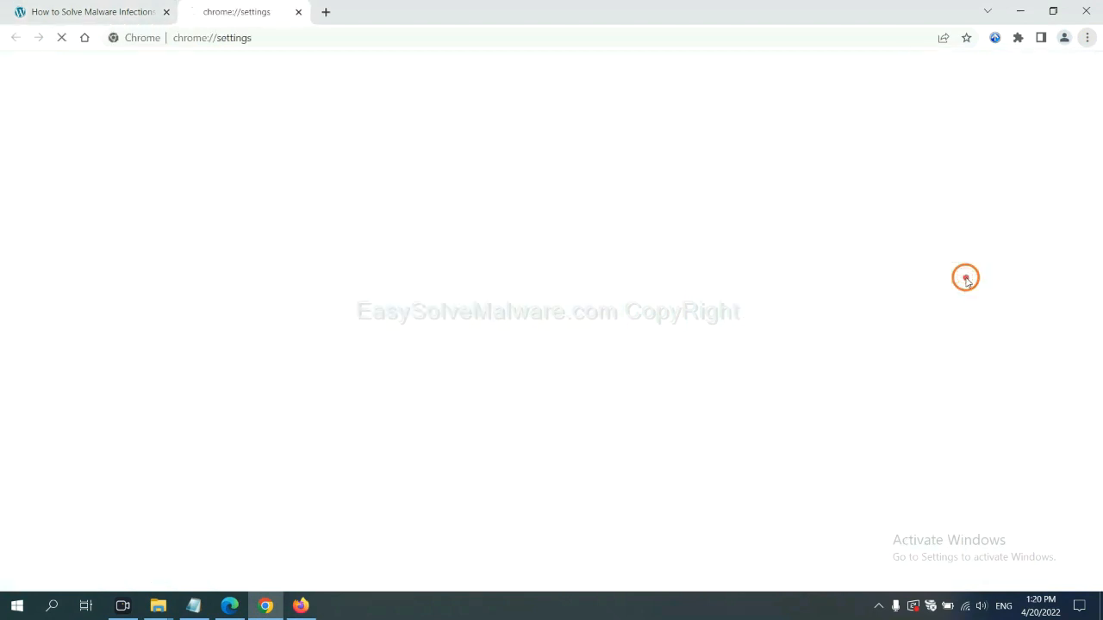
click(428, 80)
text(reset)
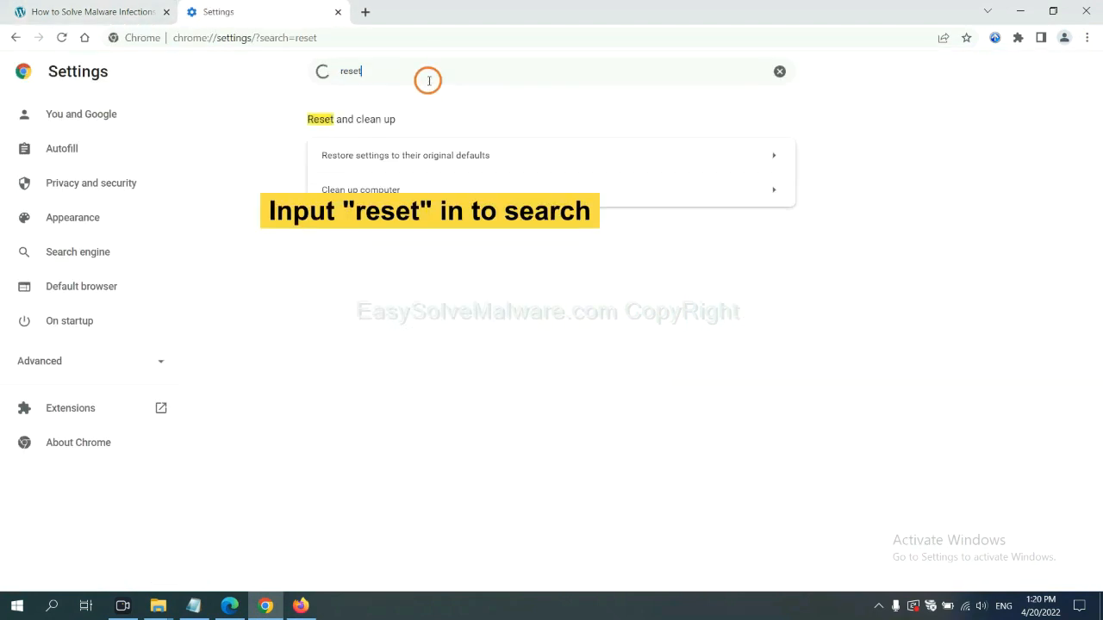
click(474, 156)
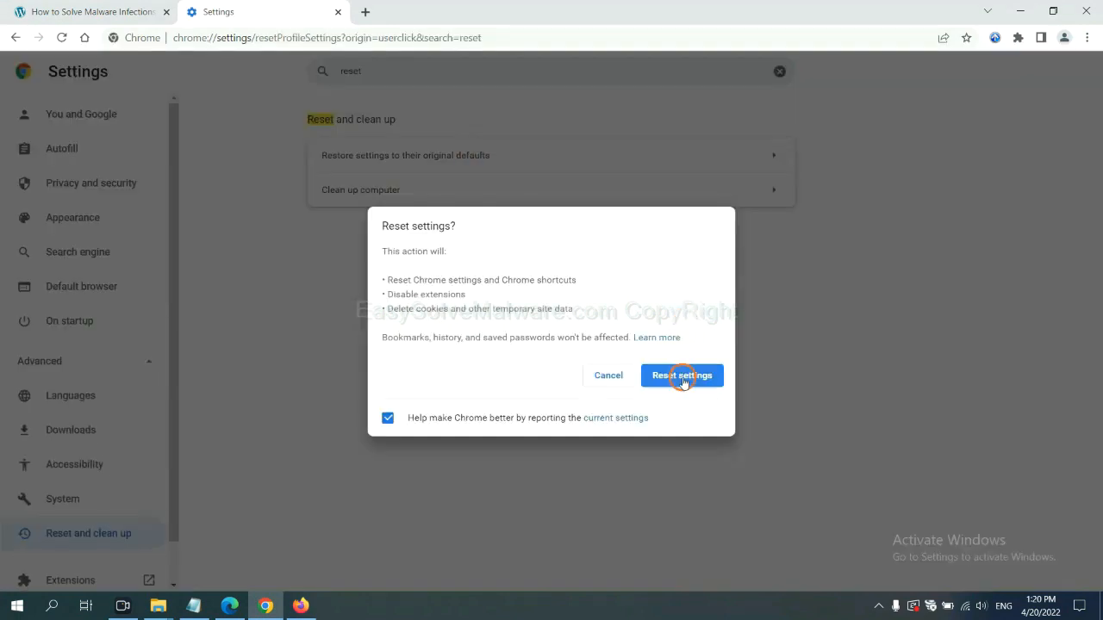
Switch to Firefox, open its troubleshooting information and bring up the Refresh Firefox confirmation for restoring default settings.
click(303, 600)
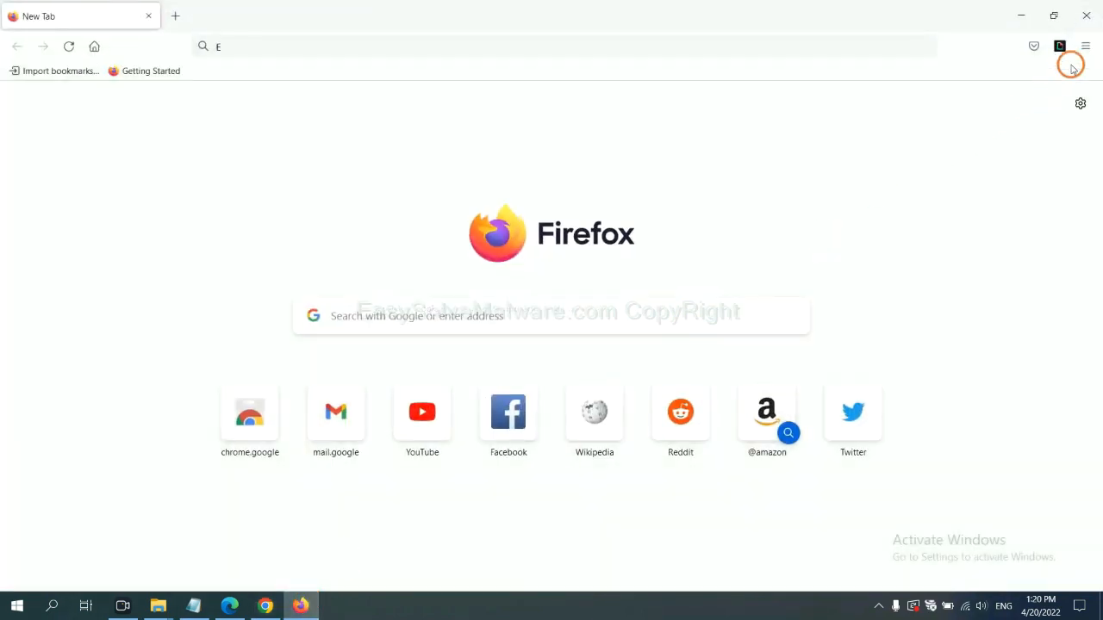
click(1086, 50)
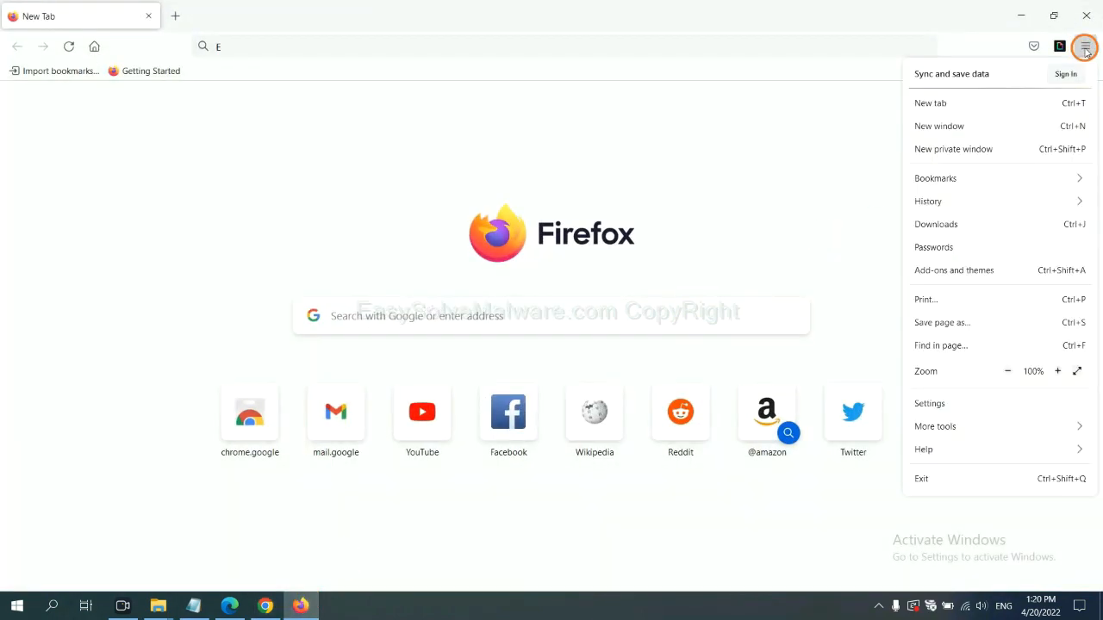
click(949, 447)
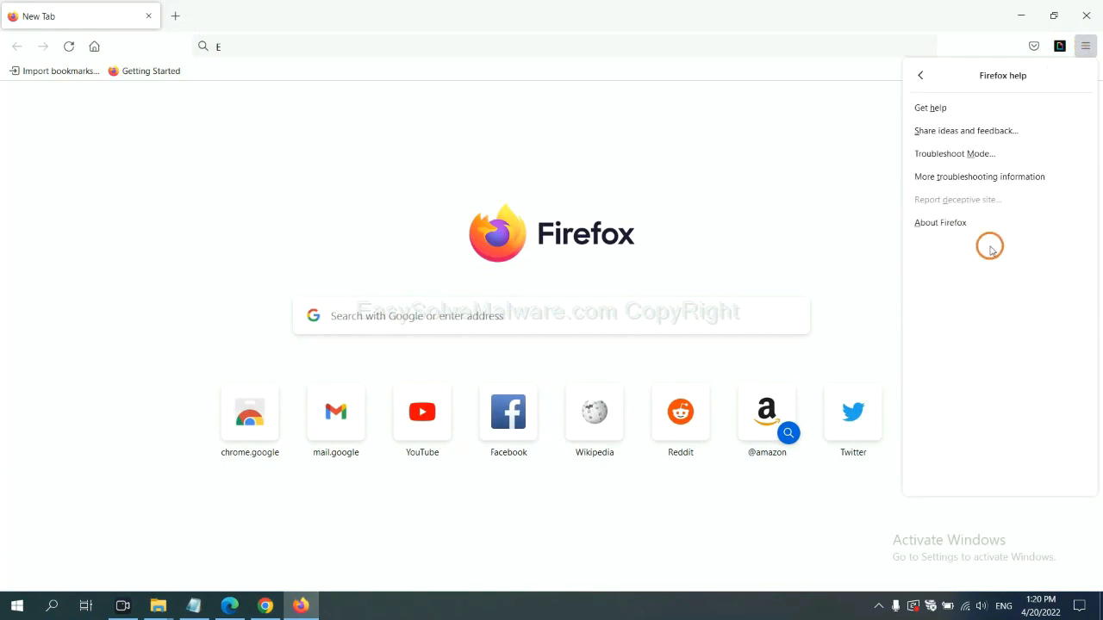
click(969, 181)
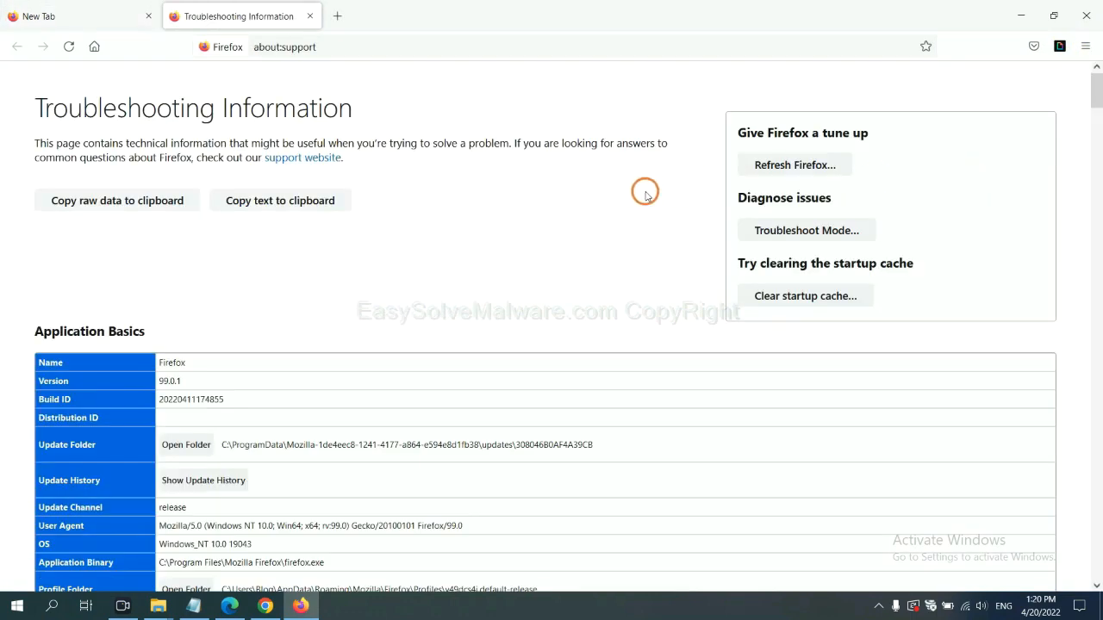
click(774, 168)
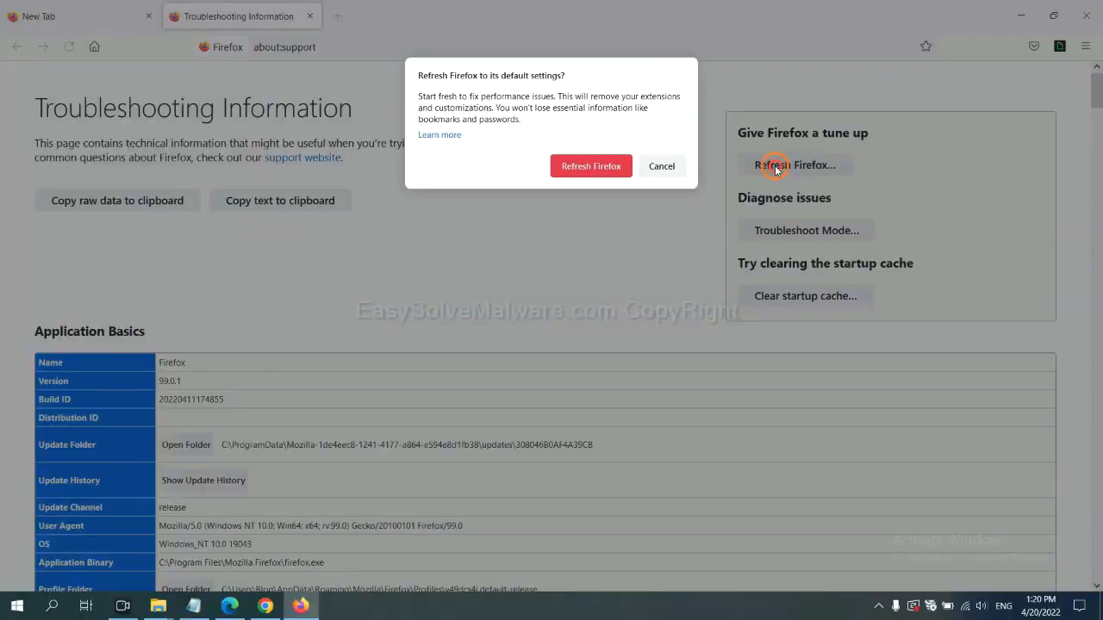
click(598, 169)
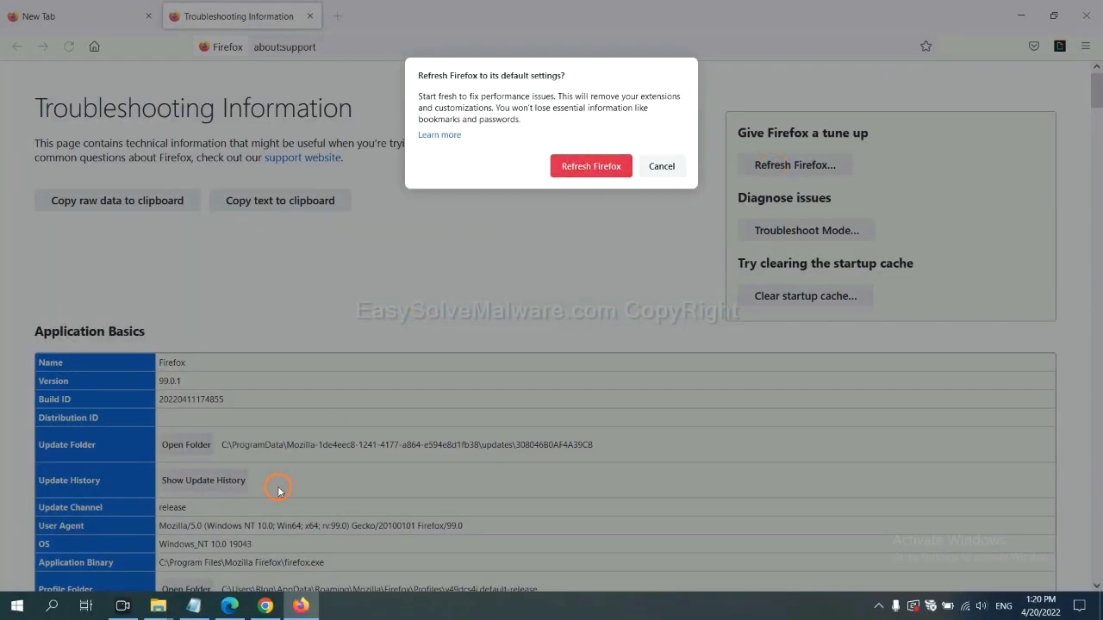
Switch to Microsoft Edge, search its settings for "reset" and open the confirmation for restoring settings to their default values.
click(229, 609)
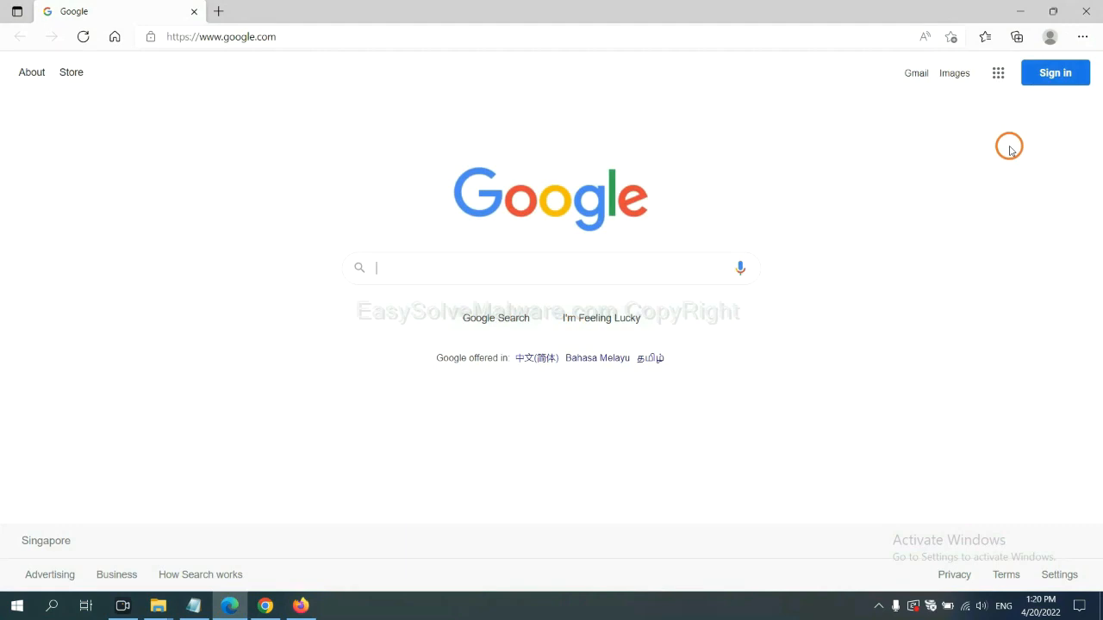
click(1082, 37)
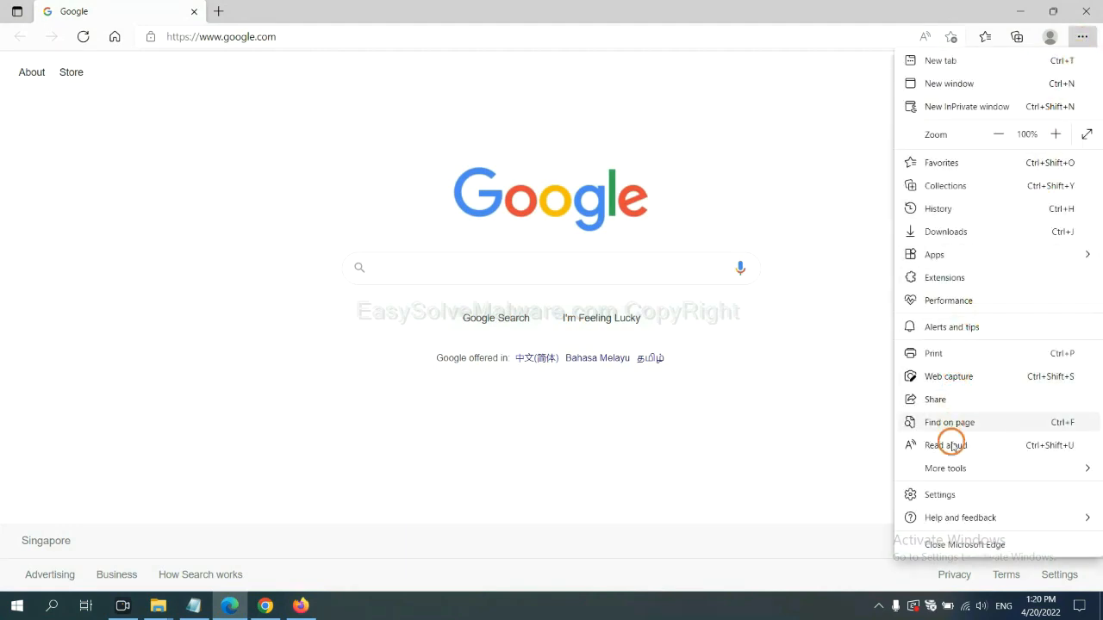
click(951, 495)
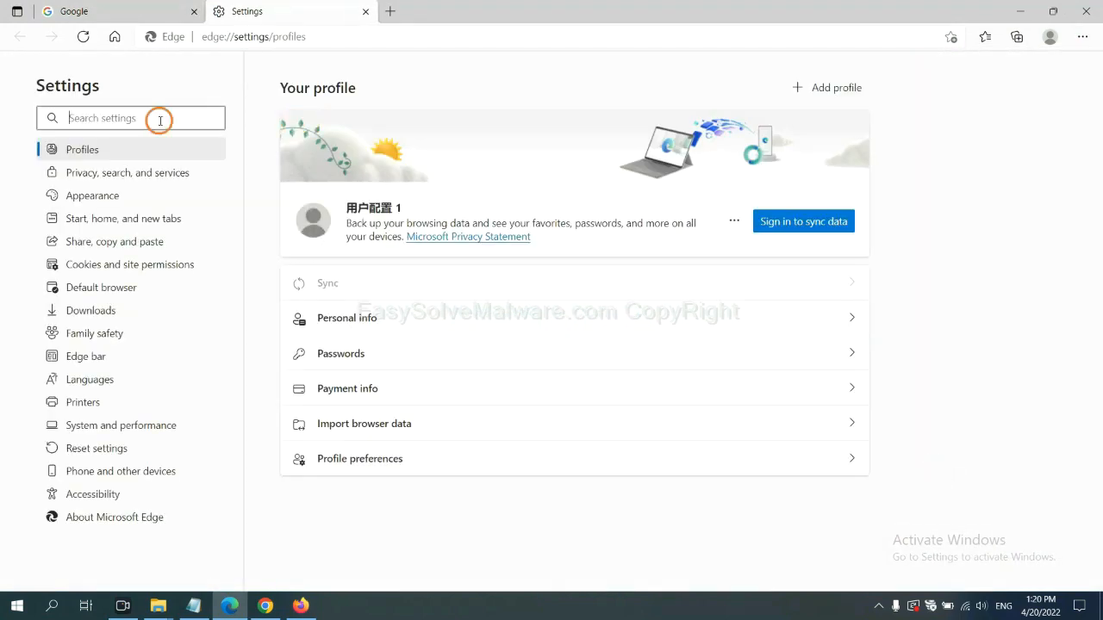
text(re)
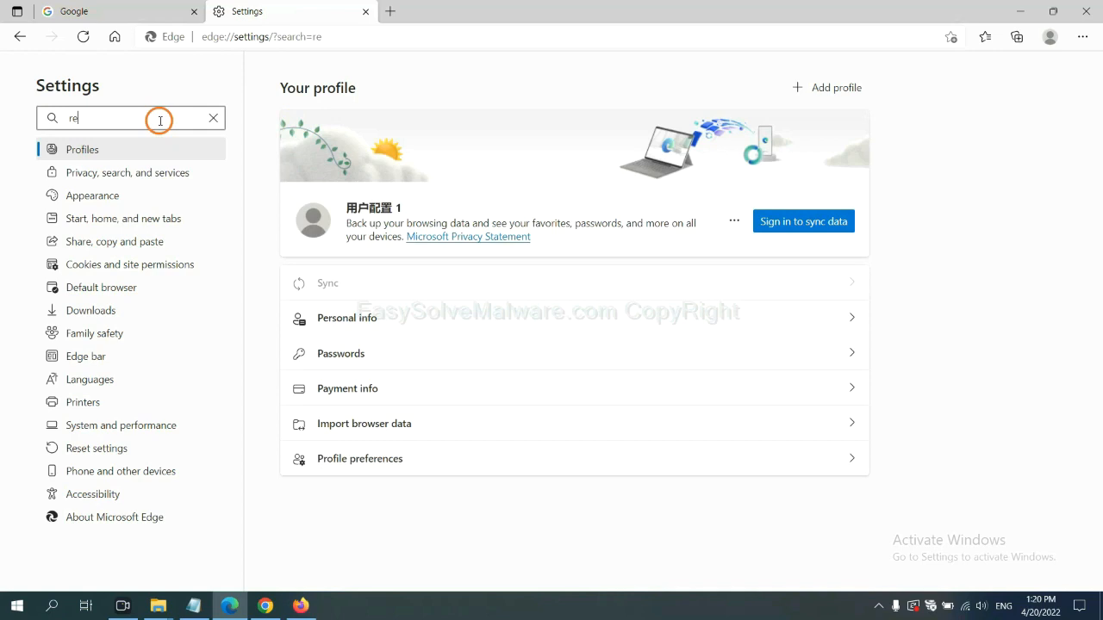
text(set)
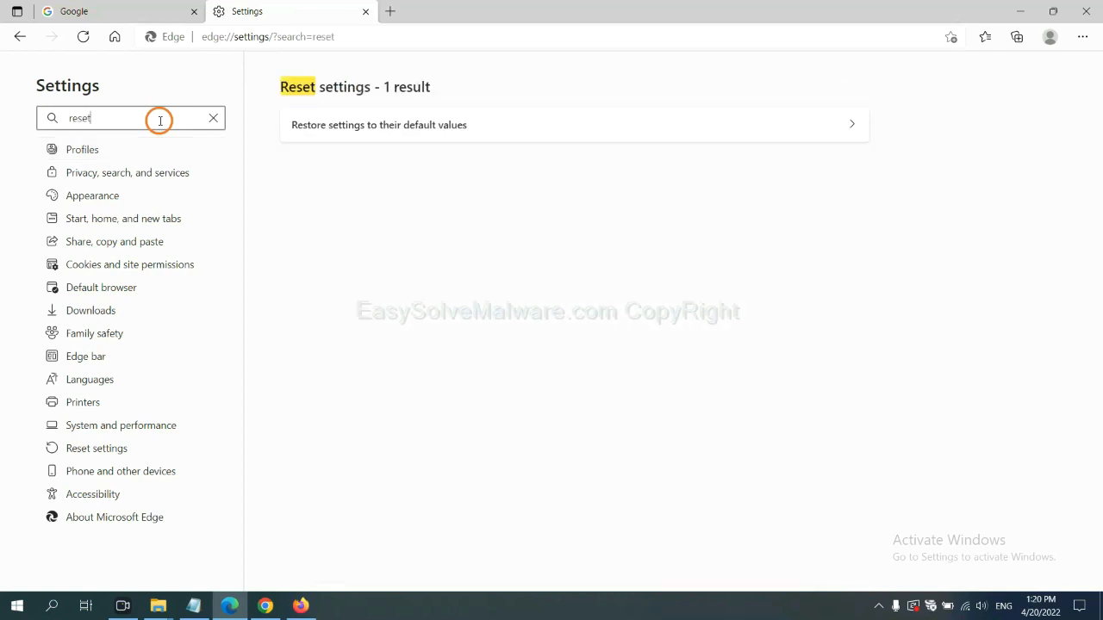
click(387, 122)
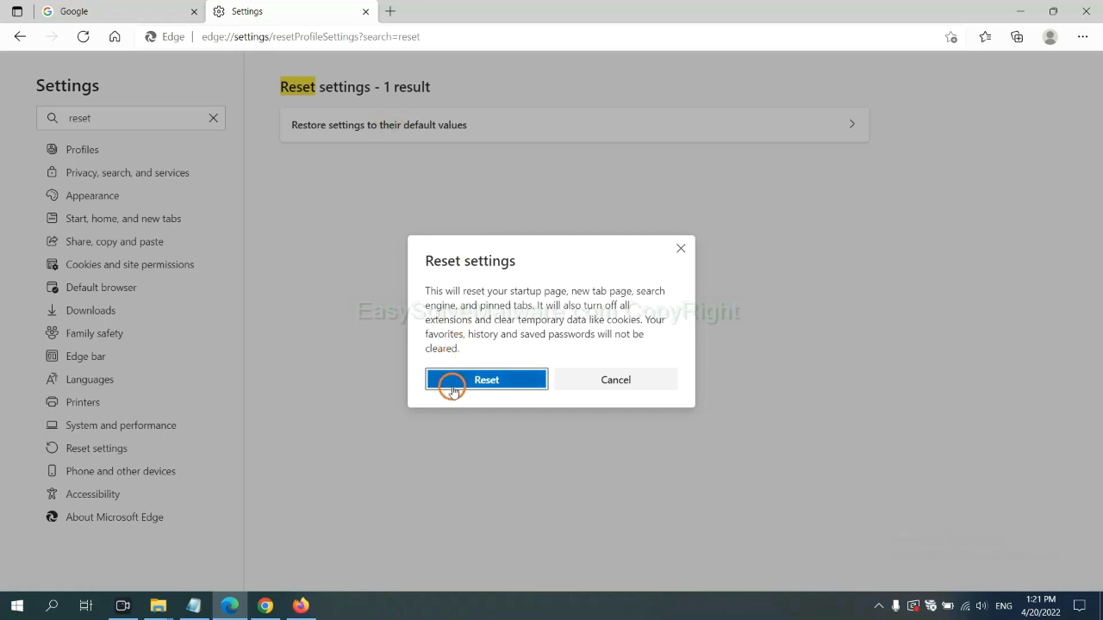